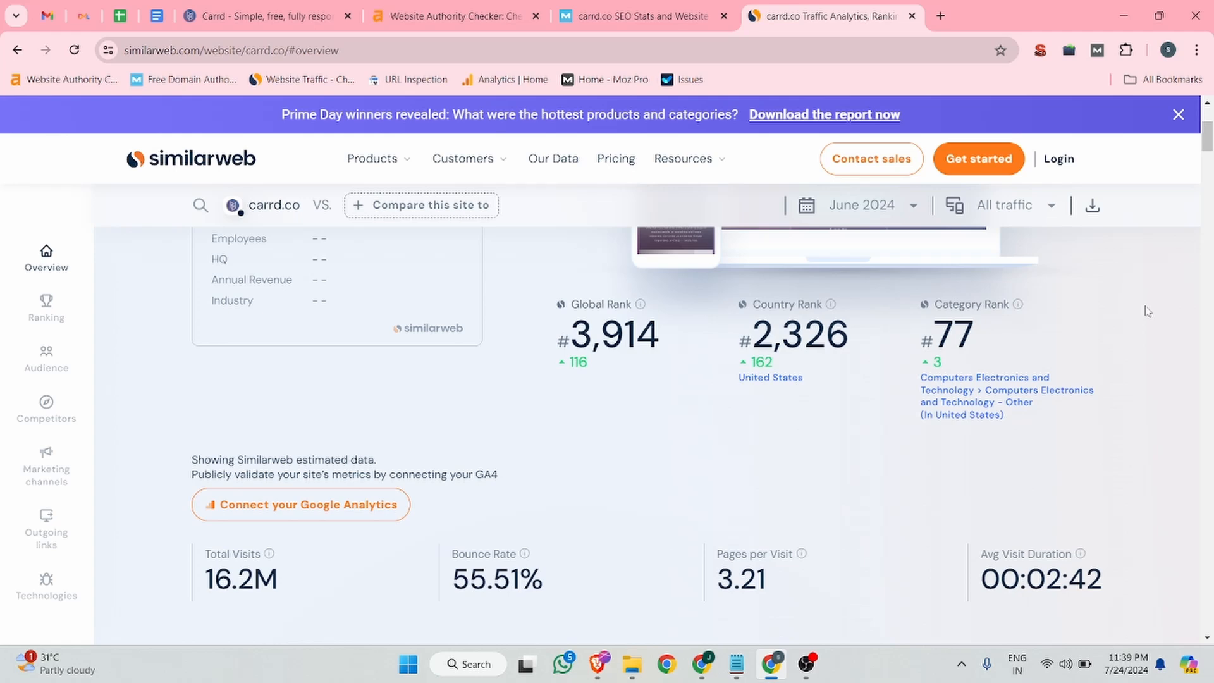
# Review carrd.co's domain authority and its Similarweb traffic statistics, including ranking and traffic by country
pyautogui.click(236, 8)
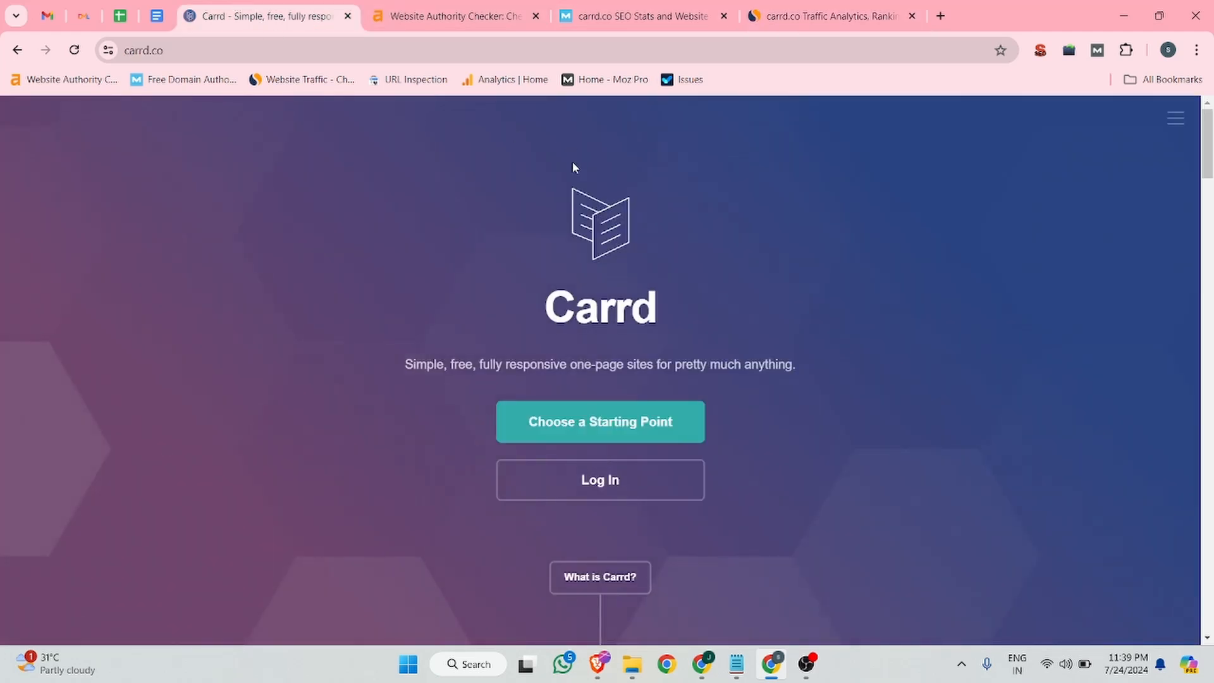
pyautogui.click(450, 16)
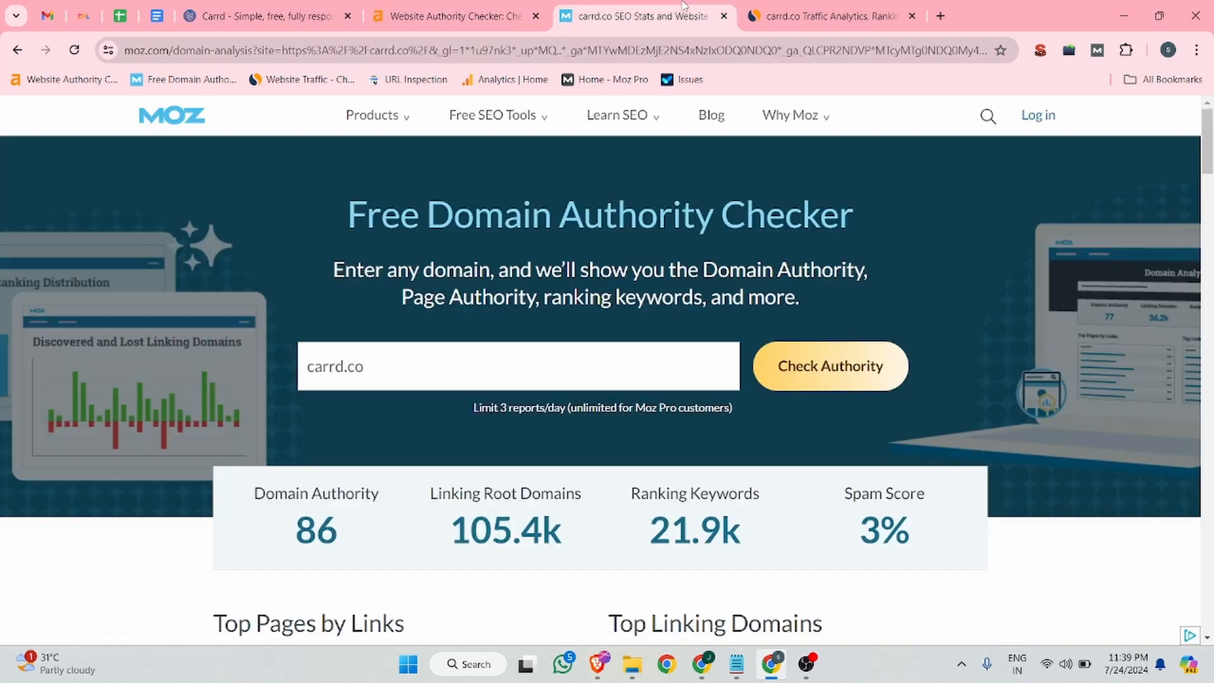
pyautogui.click(654, 13)
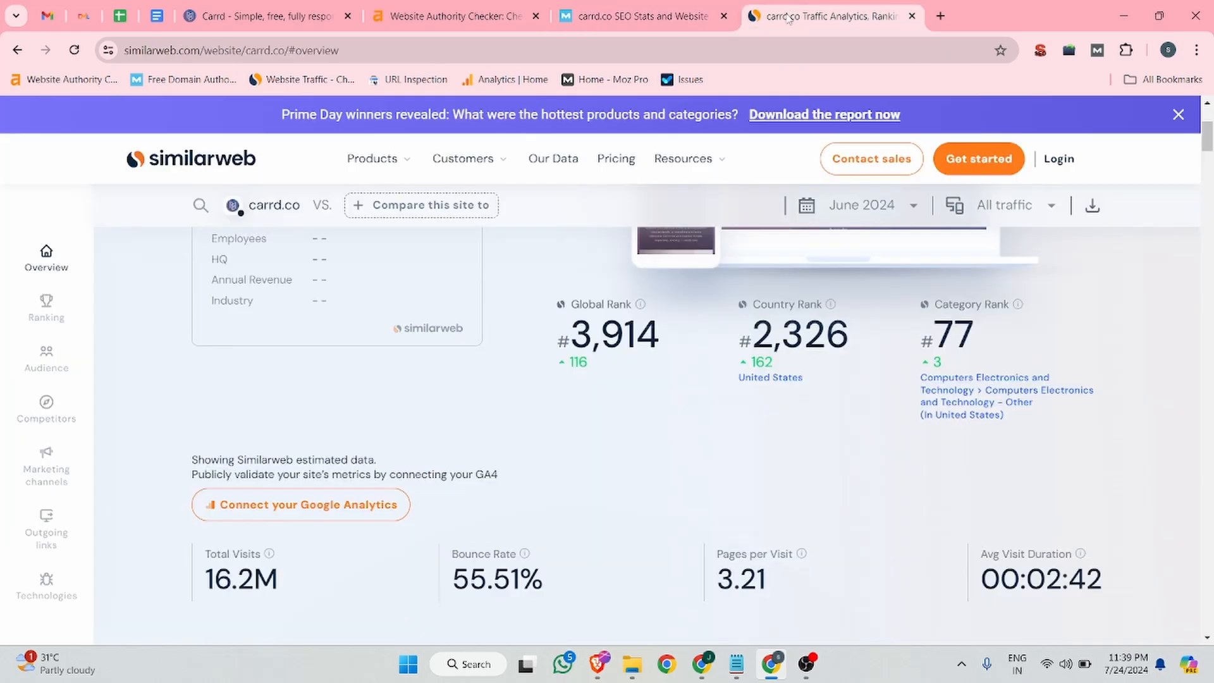
pyautogui.click(828, 16)
pyautogui.scroll(-15, 404, 364)
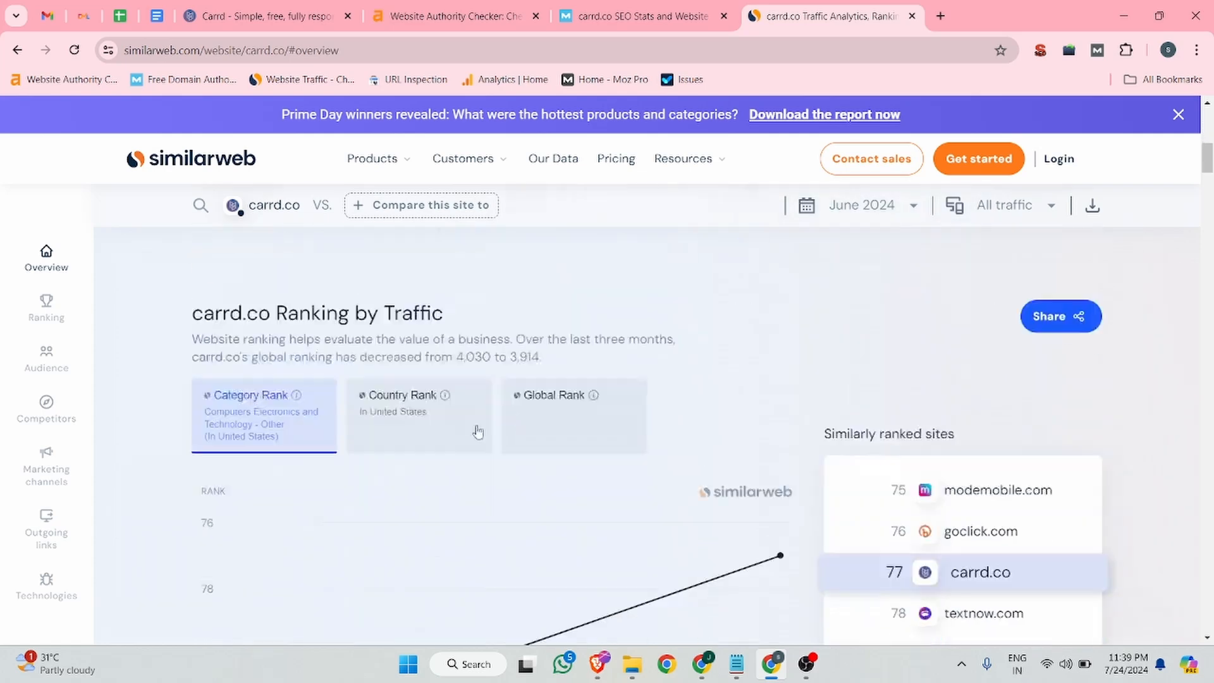
pyautogui.scroll(-8, 531, 471)
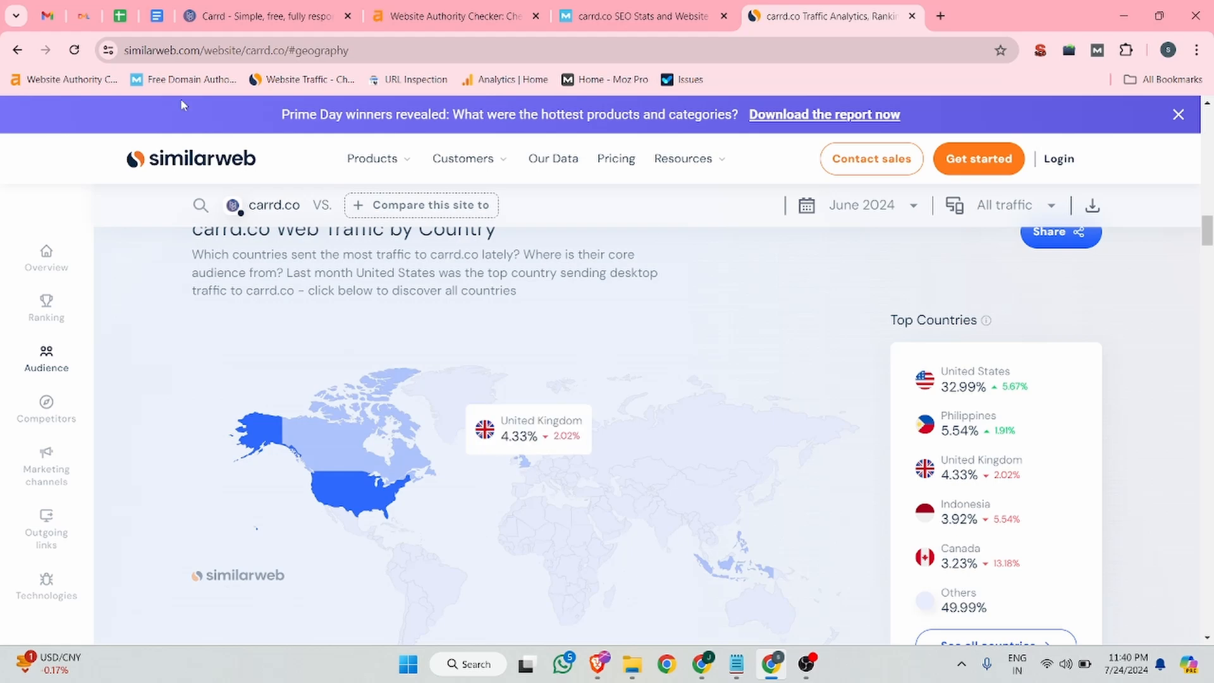
# Open Carrd's starting-point gallery, look through the templates and start a new site from the blank page
pyautogui.click(215, 6)
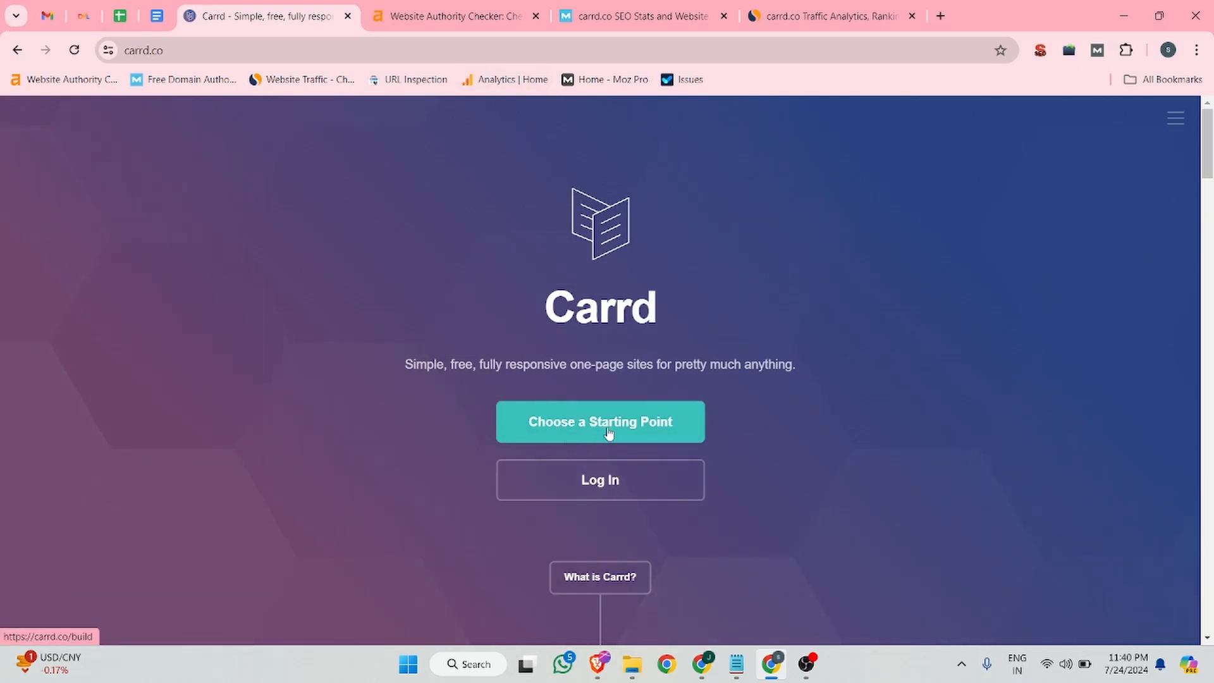
pyautogui.click(636, 430)
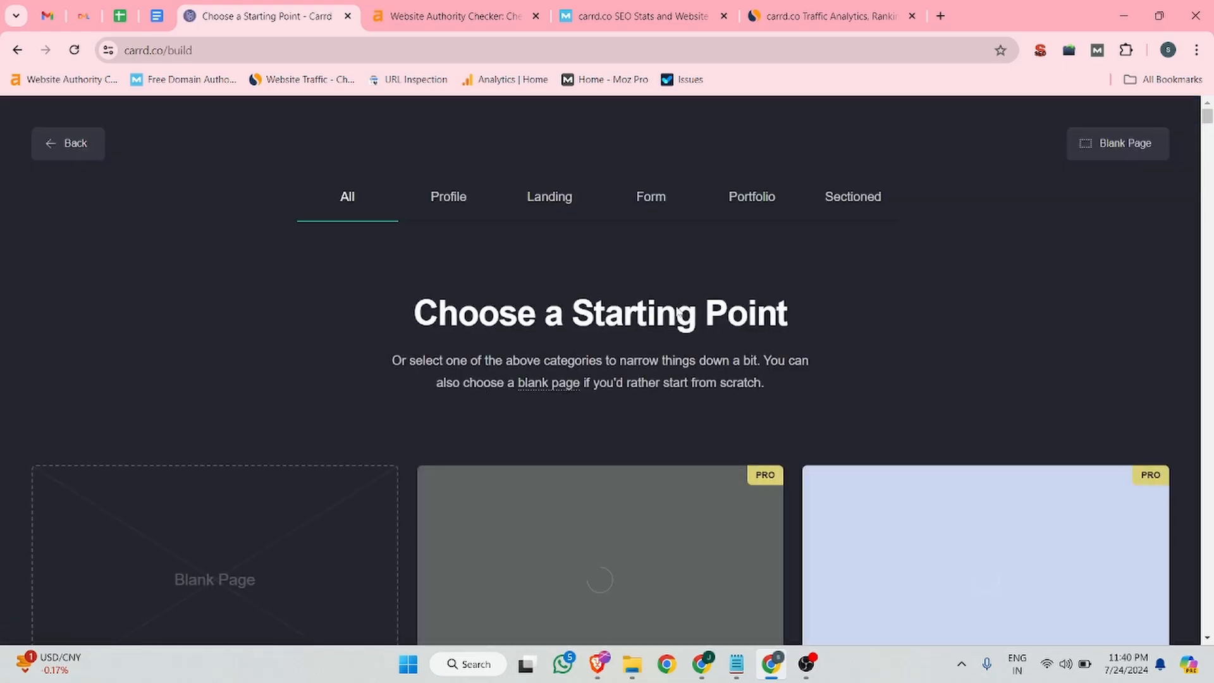
pyautogui.scroll(-3, 570, 462)
pyautogui.moveTo(1094, 396)
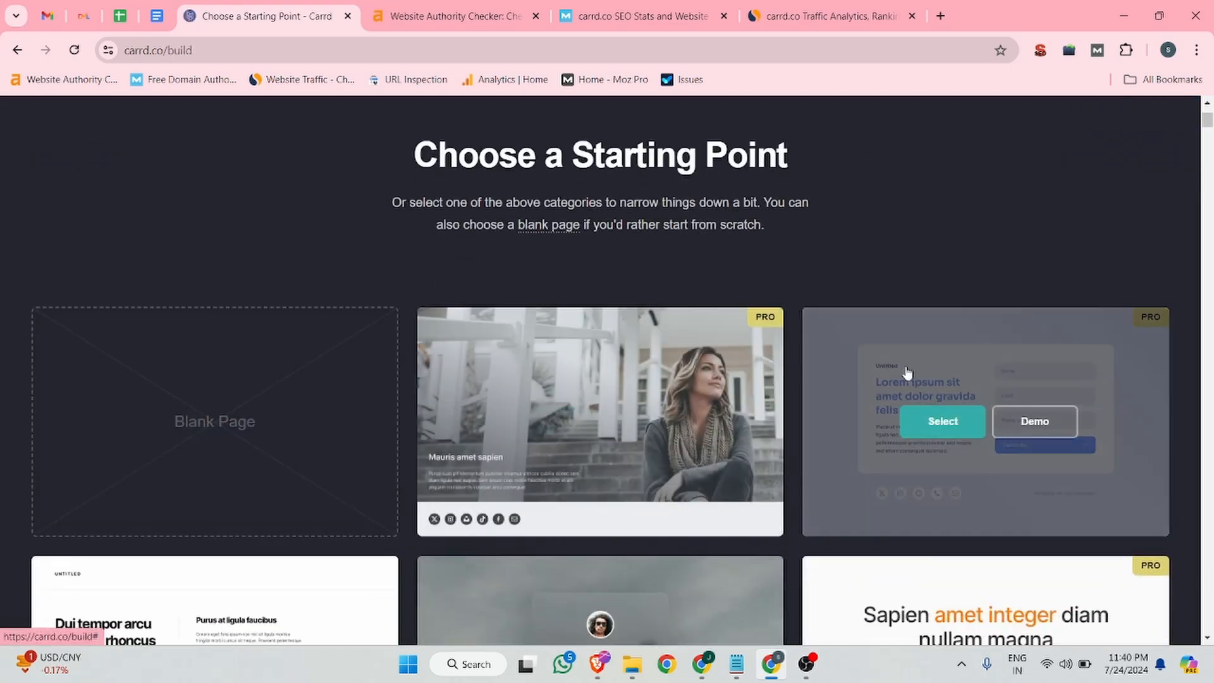
pyautogui.scroll(-5, 845, 434)
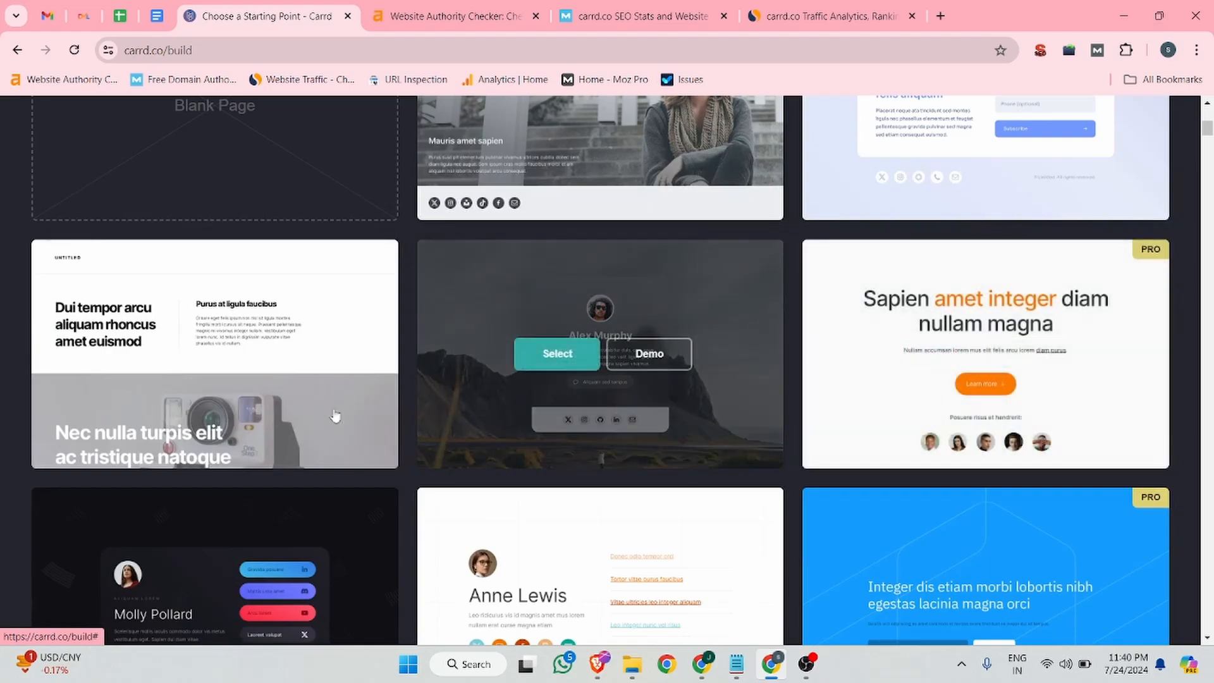
pyautogui.scroll(-7, 880, 556)
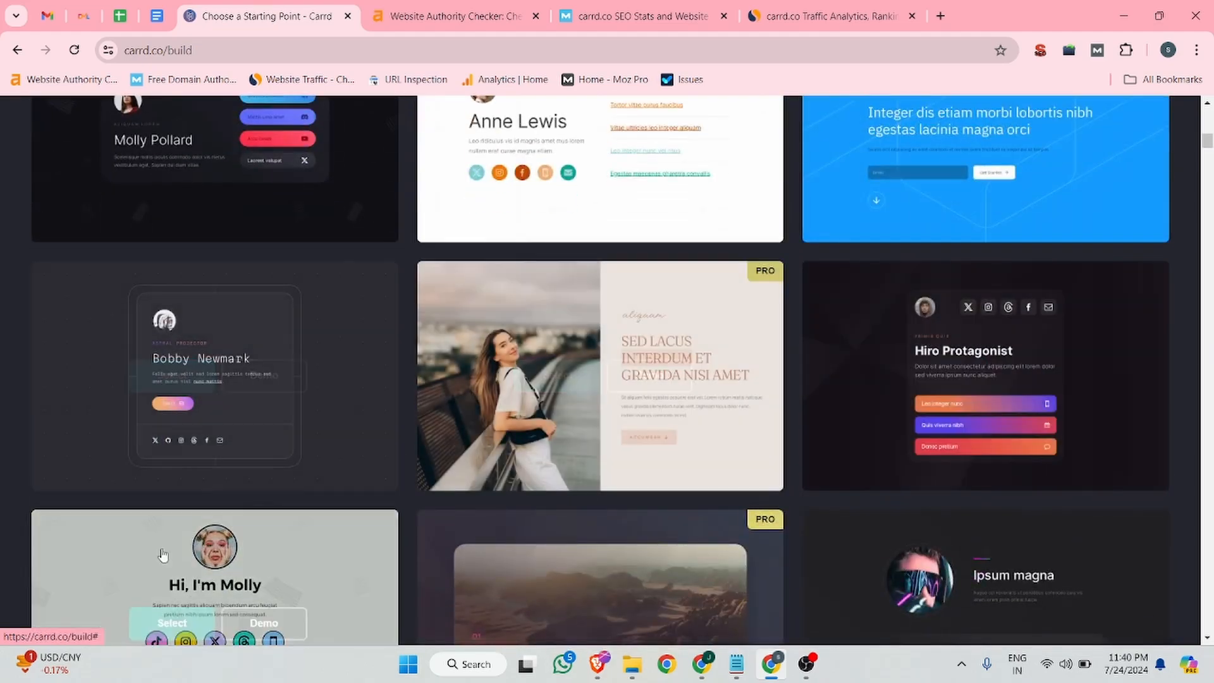
pyautogui.scroll(-4, 162, 555)
pyautogui.scroll(-3, 449, 412)
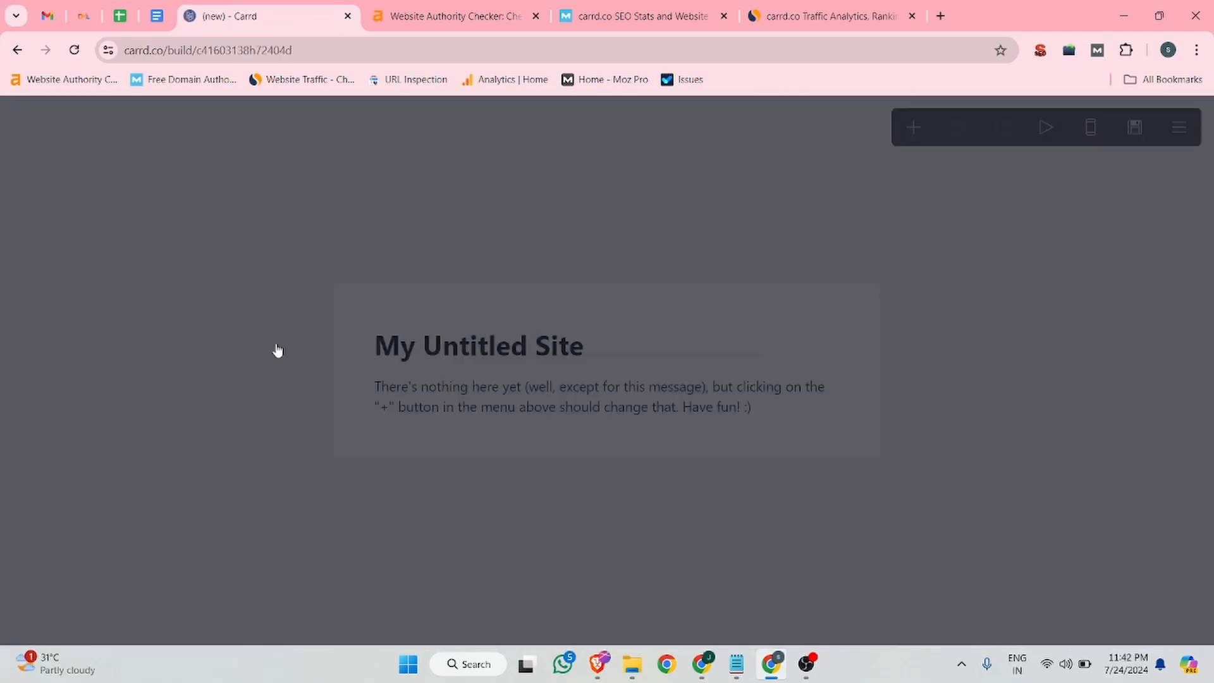
# Replace the site title "My Untitled Site" with "DML Training"
pyautogui.click(577, 347)
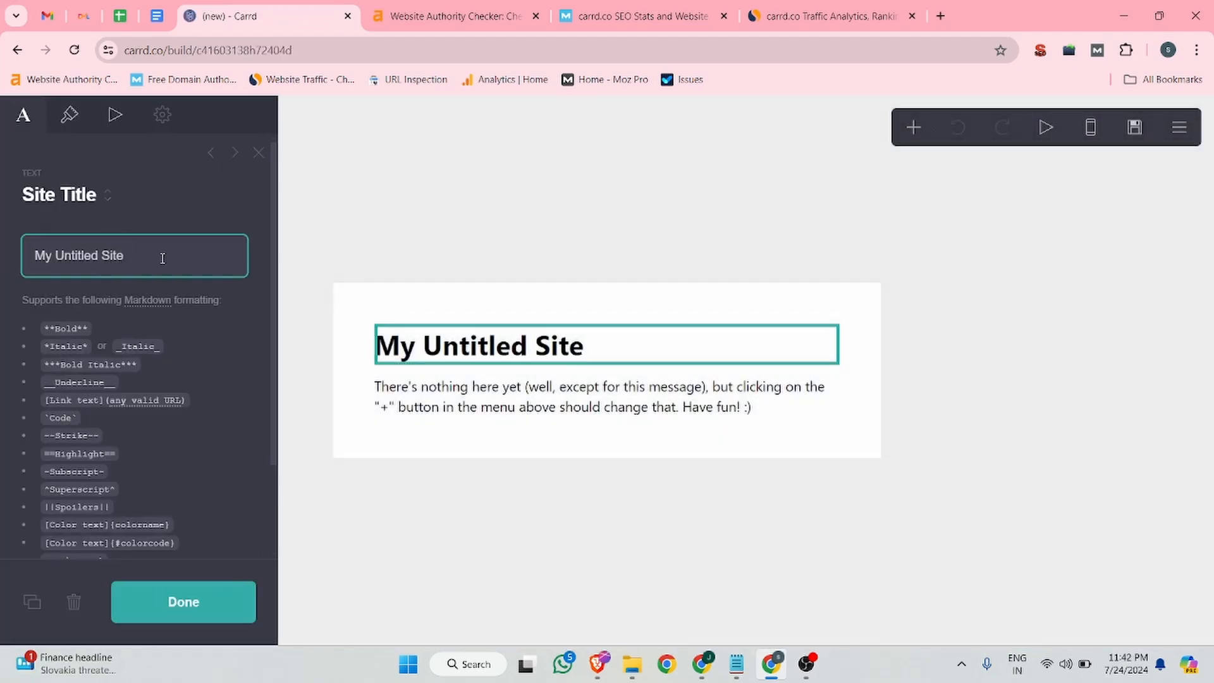
pyautogui.moveTo(162, 258); pyautogui.dragTo(3, 263)
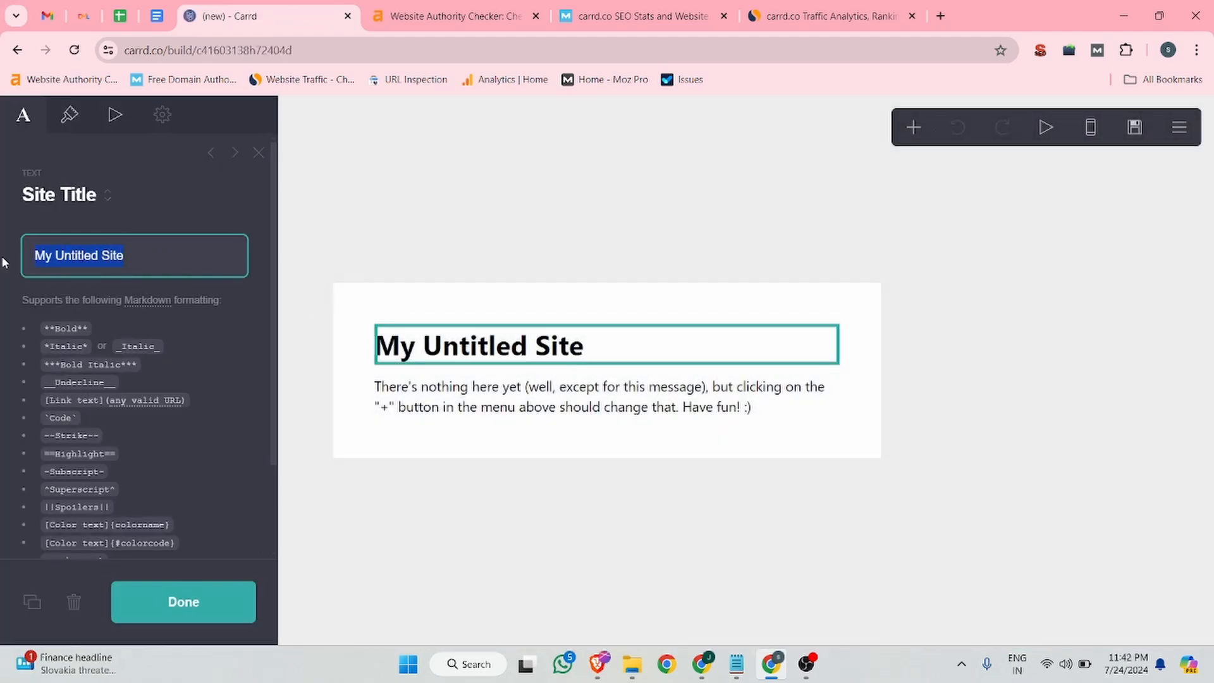
pyautogui.click(84, 16)
pyautogui.click(290, 32)
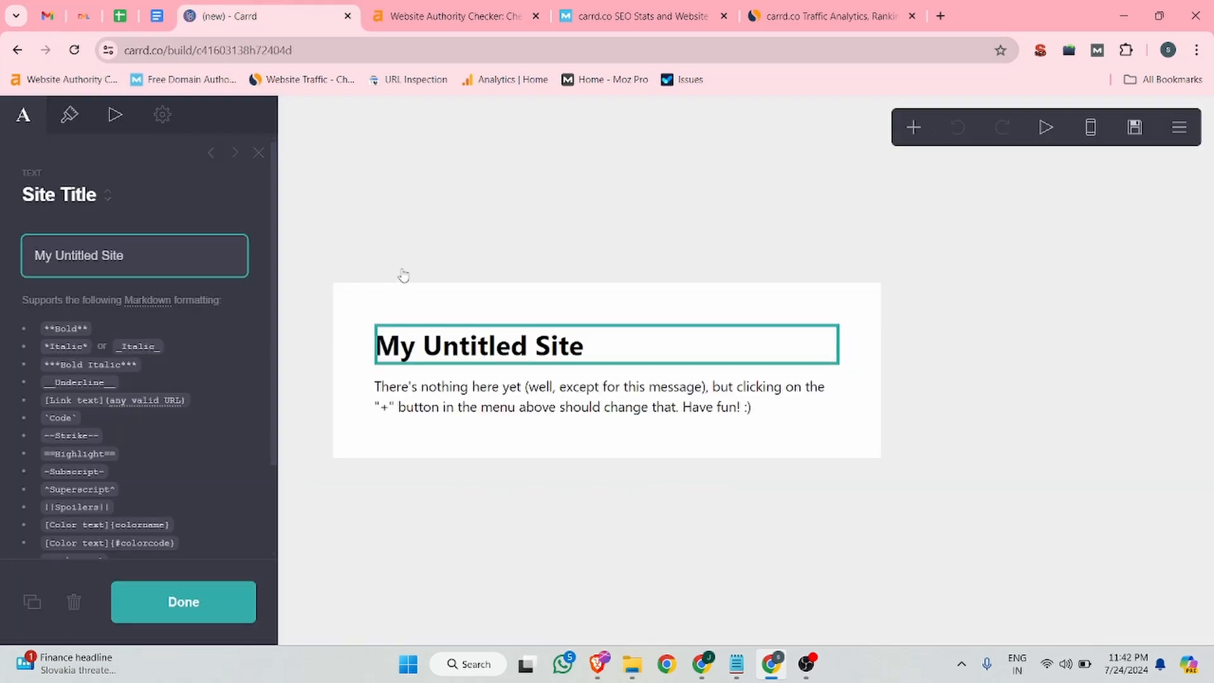
pyautogui.moveTo(160, 254); pyautogui.dragTo(4, 262)
pyautogui.write('DMI')
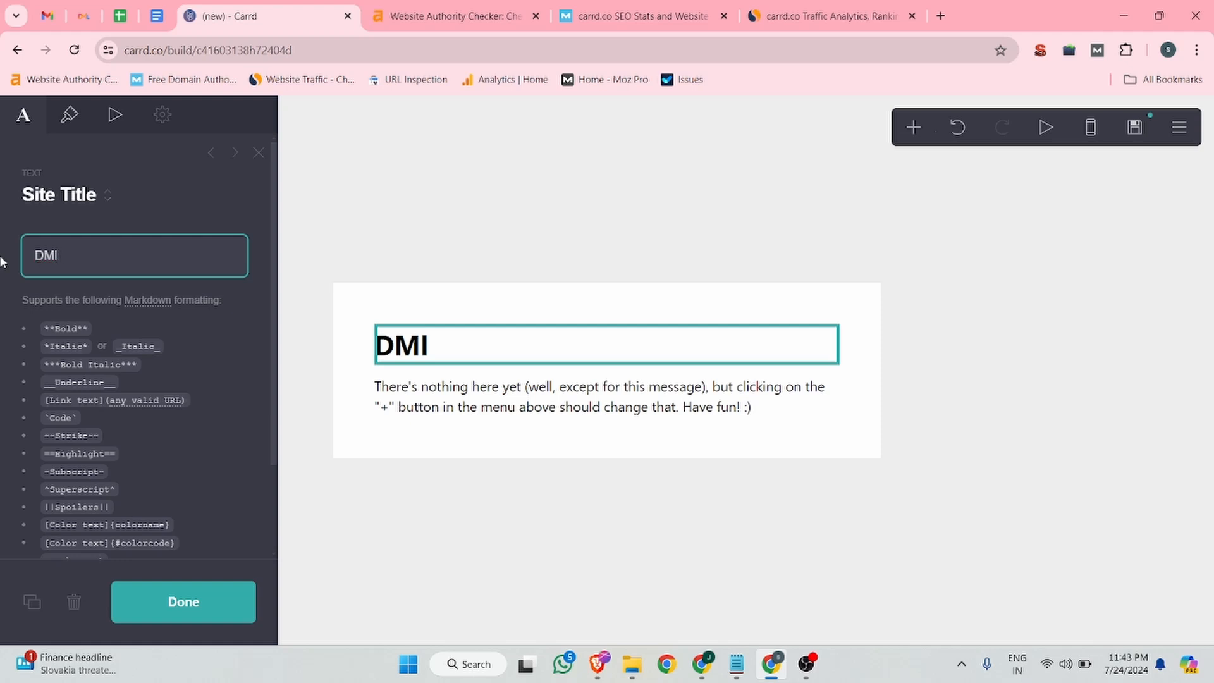
pyautogui.press('BackSpace')
pyautogui.write('L Training')
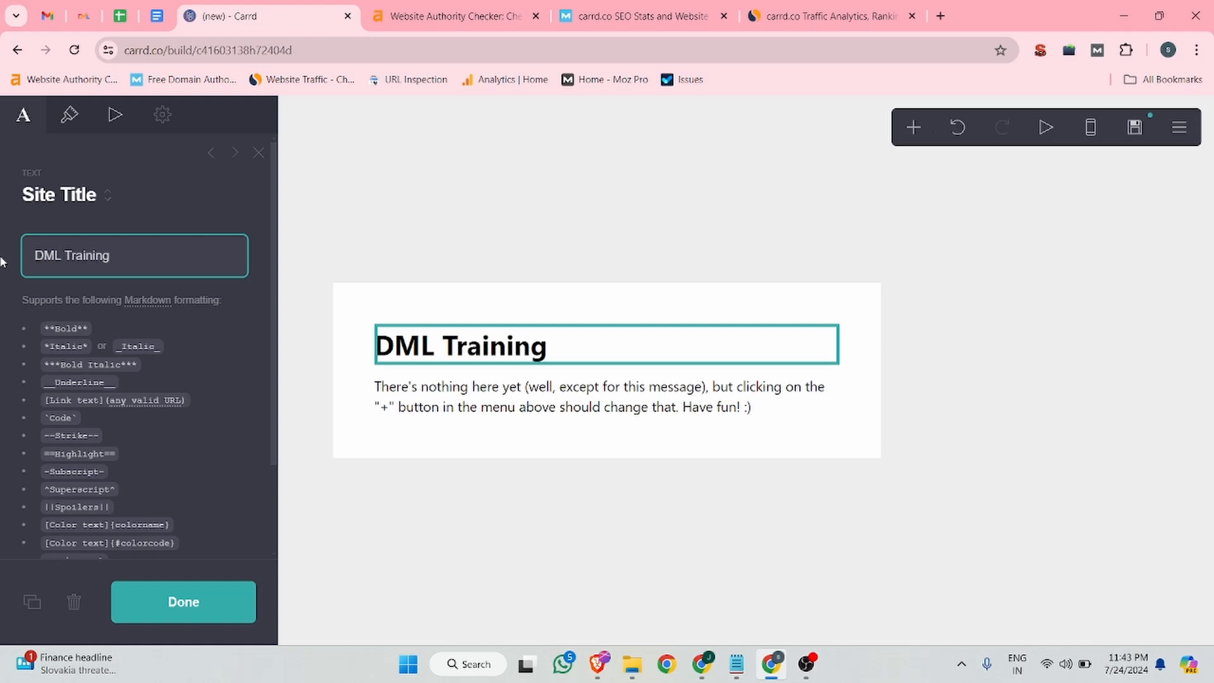
# Add an image element to the page and place it between the site title and the text paragraph
pyautogui.click(440, 411)
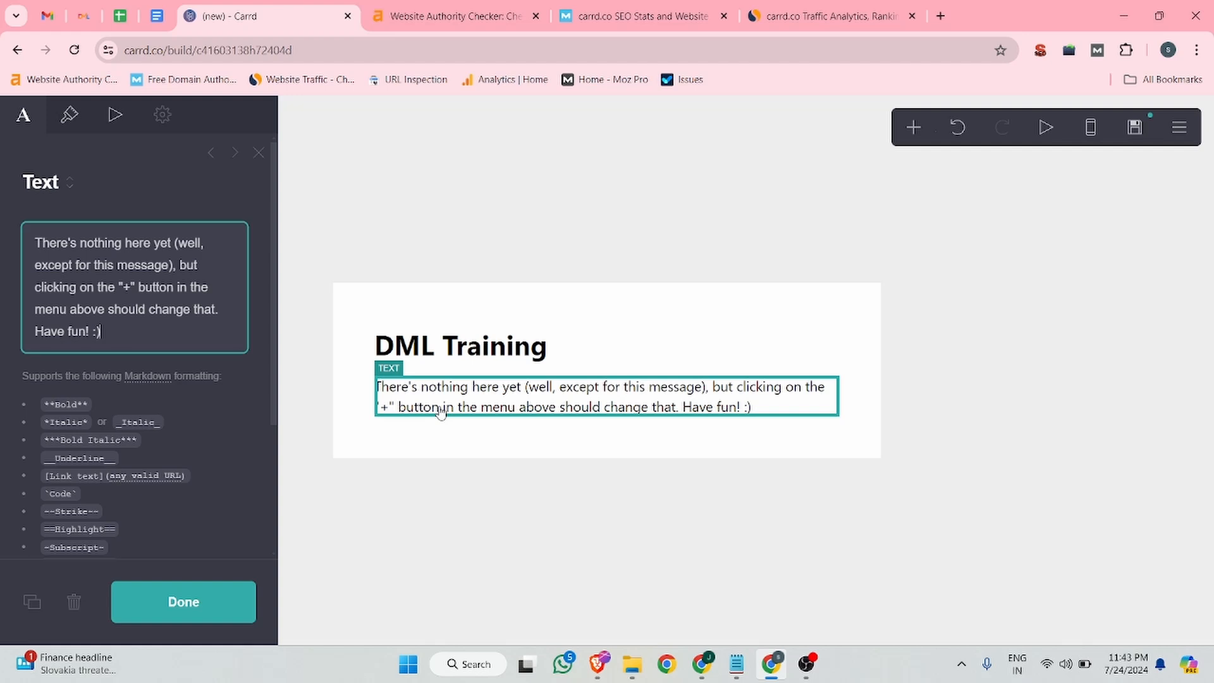
pyautogui.moveTo(421, 406); pyautogui.dragTo(426, 485)
pyautogui.moveTo(443, 402); pyautogui.dragTo(441, 443)
pyautogui.click(913, 127)
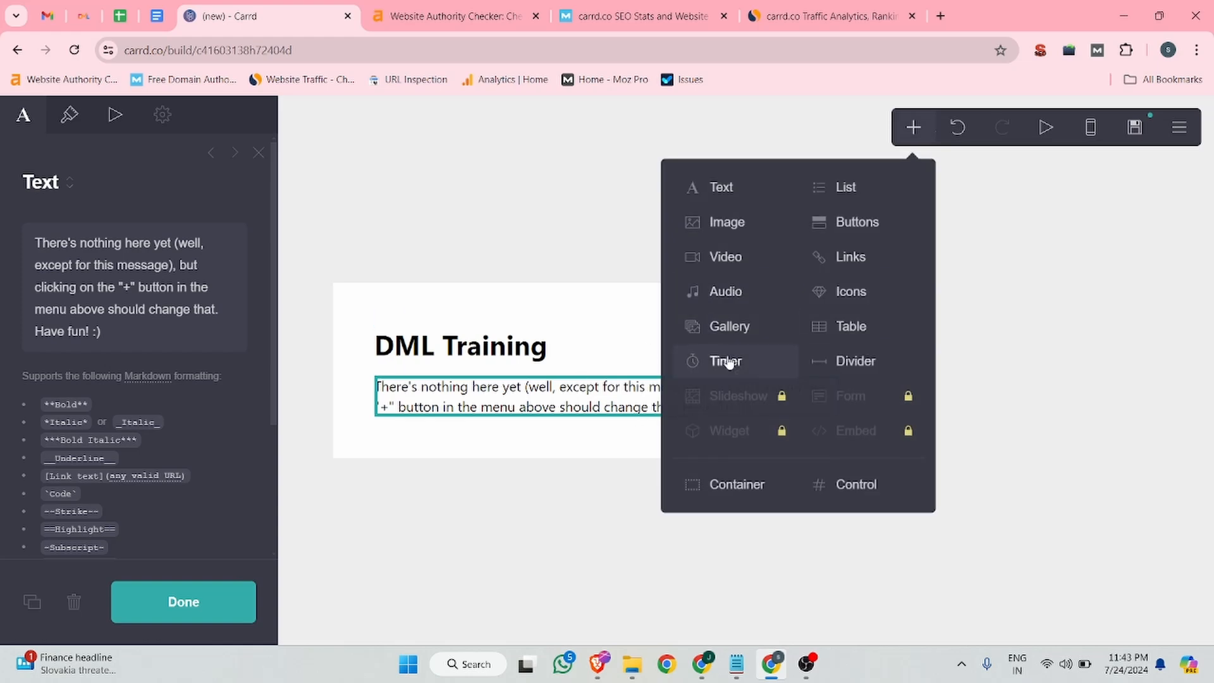
pyautogui.click(727, 223)
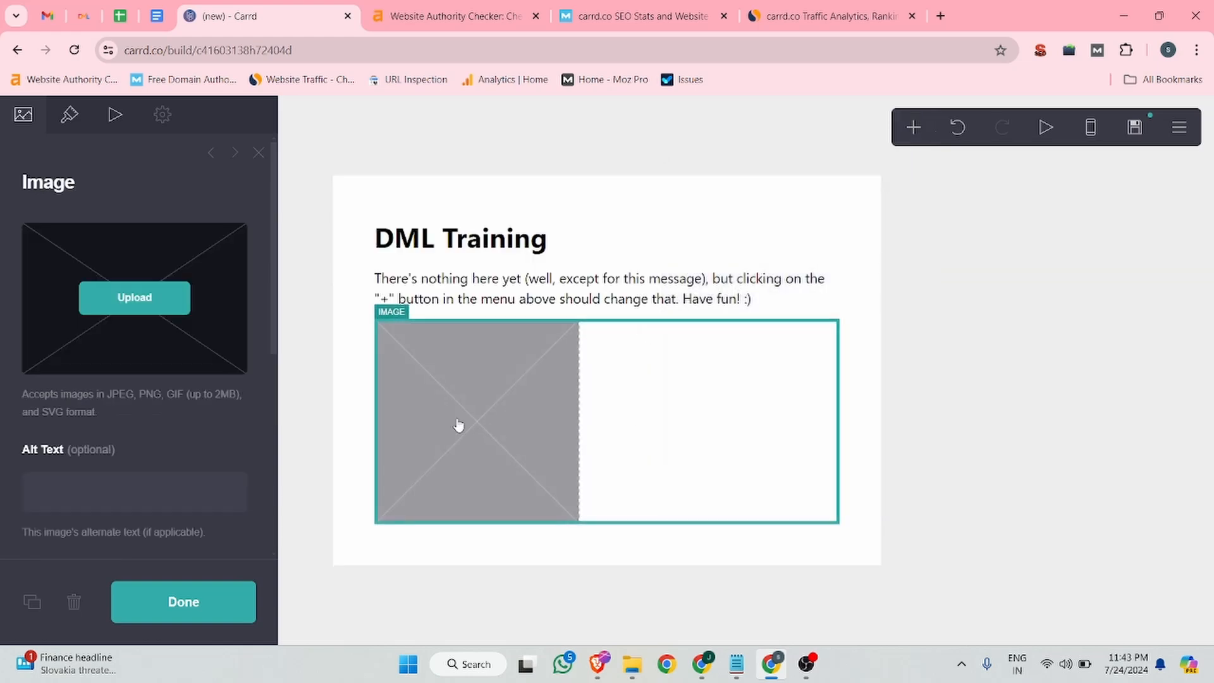
pyautogui.moveTo(459, 425); pyautogui.dragTo(446, 314)
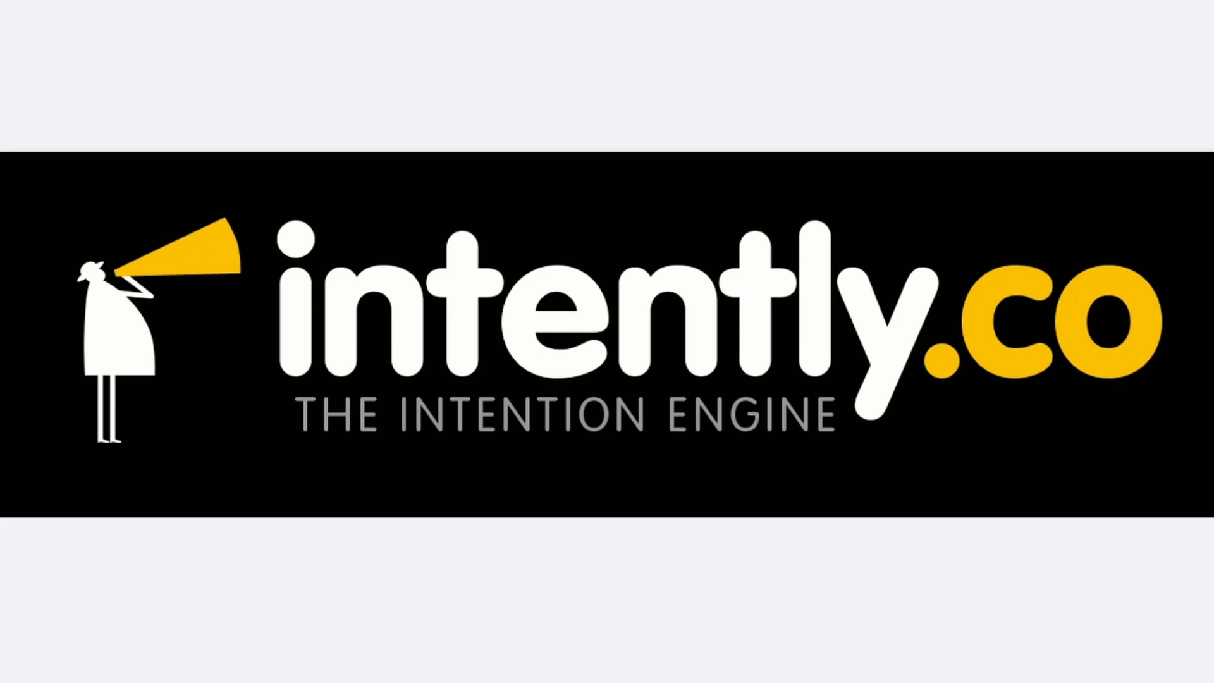
pyautogui.press('Right')
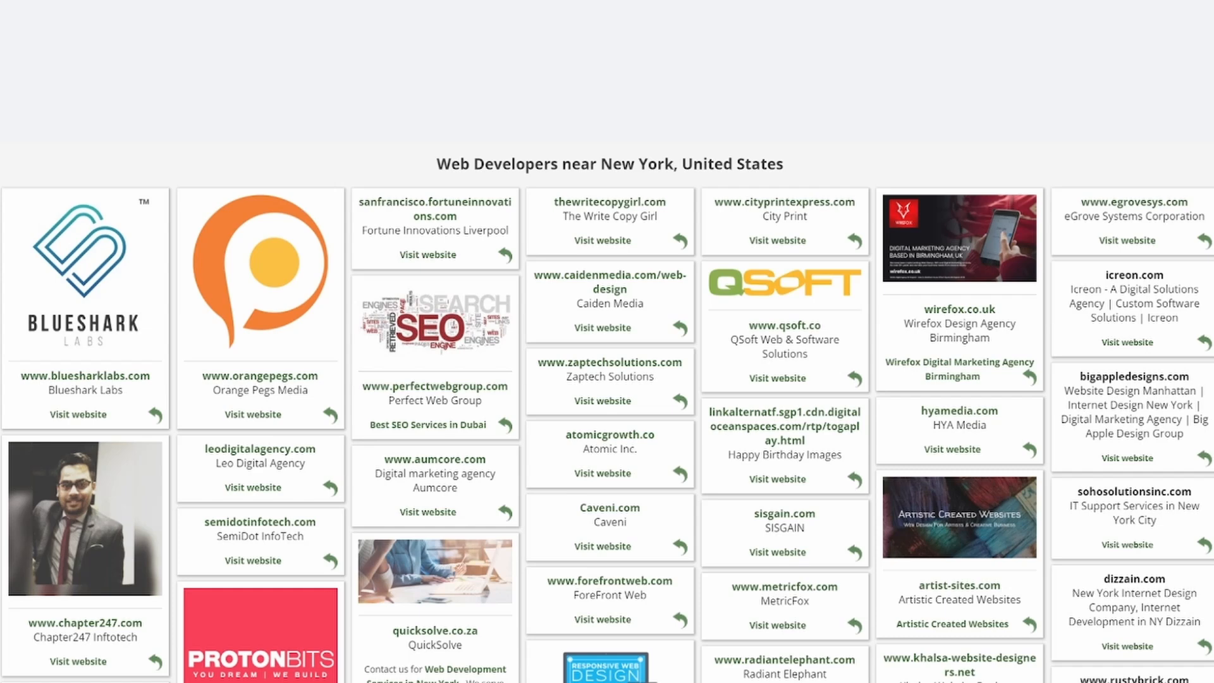
pyautogui.press('Right')
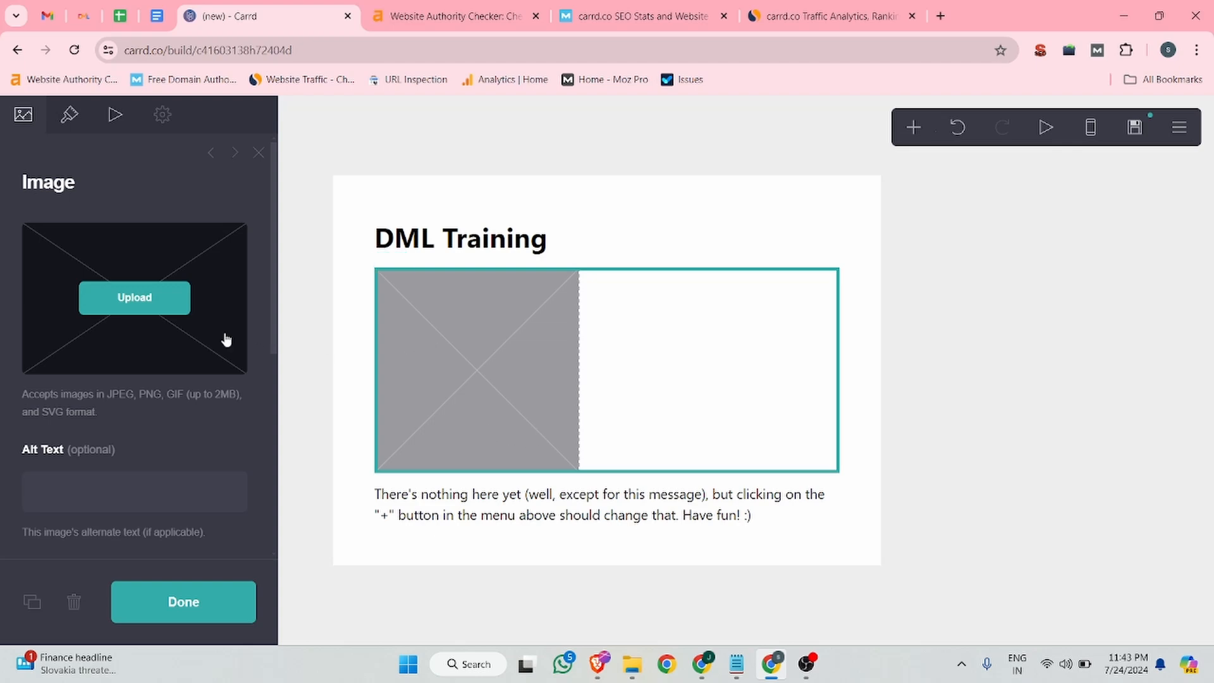
# Upload the DML logo file "Black & Blue Minimalist Modern Initial Font Logo (1)" from Downloads to the image element and accept it uncropped
pyautogui.click(144, 299)
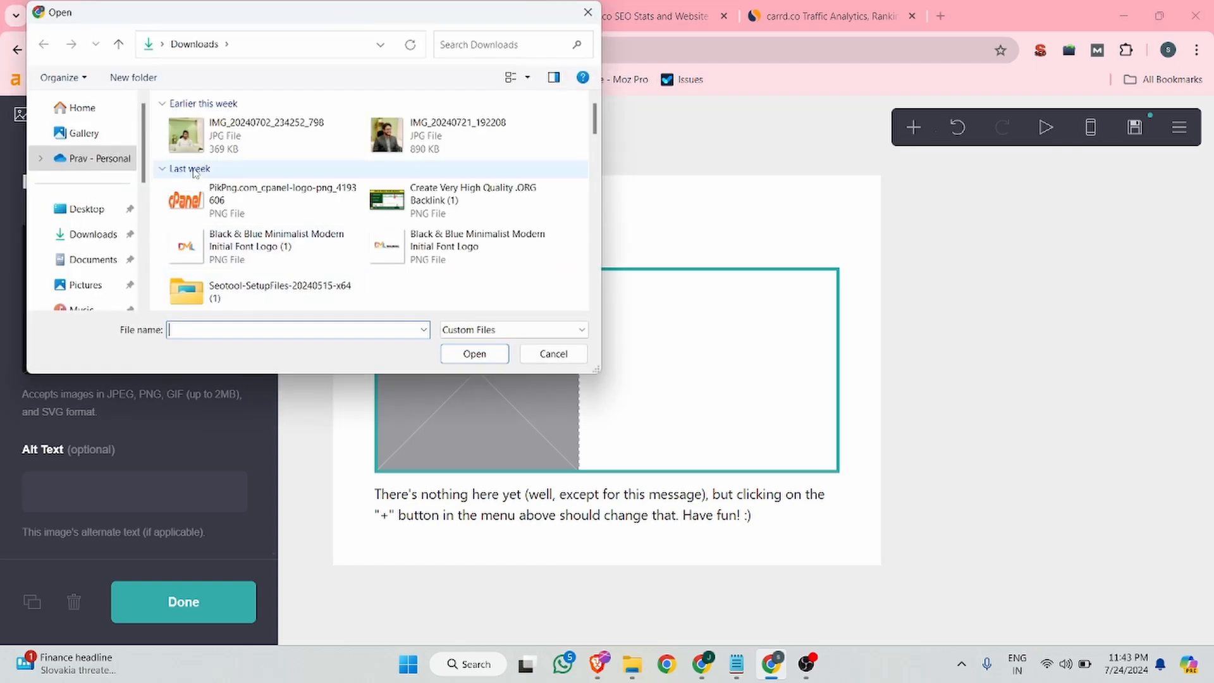
pyautogui.click(263, 246)
pyautogui.click(471, 353)
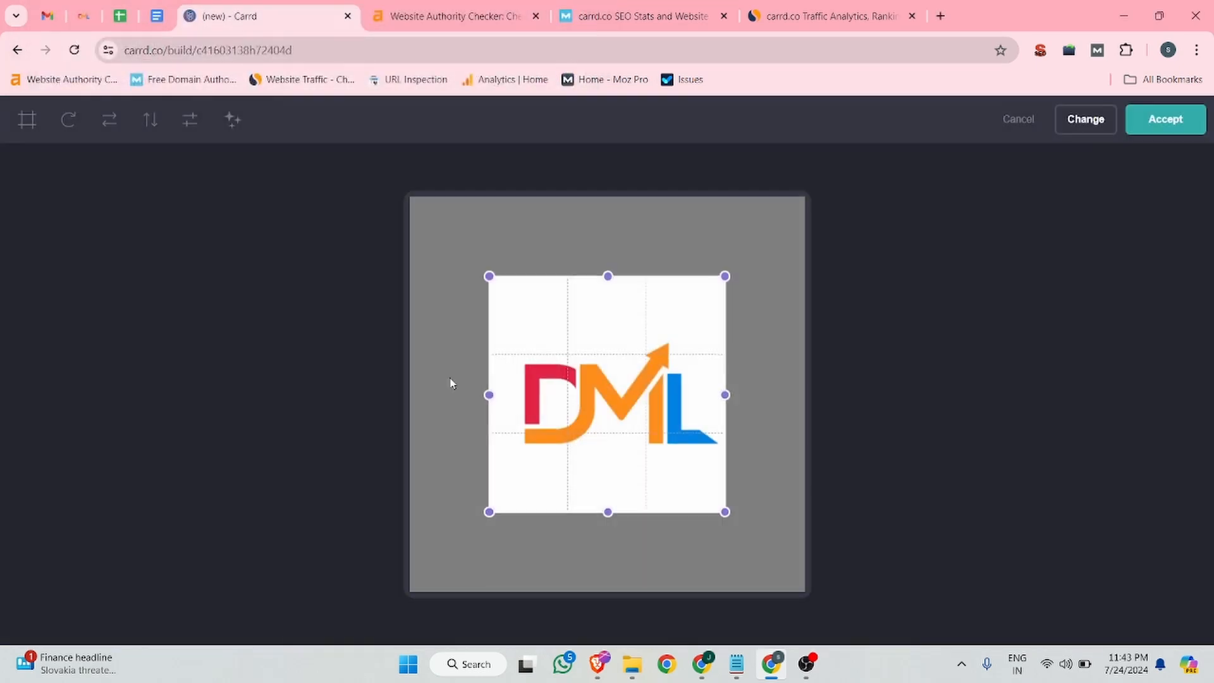
pyautogui.click(1165, 120)
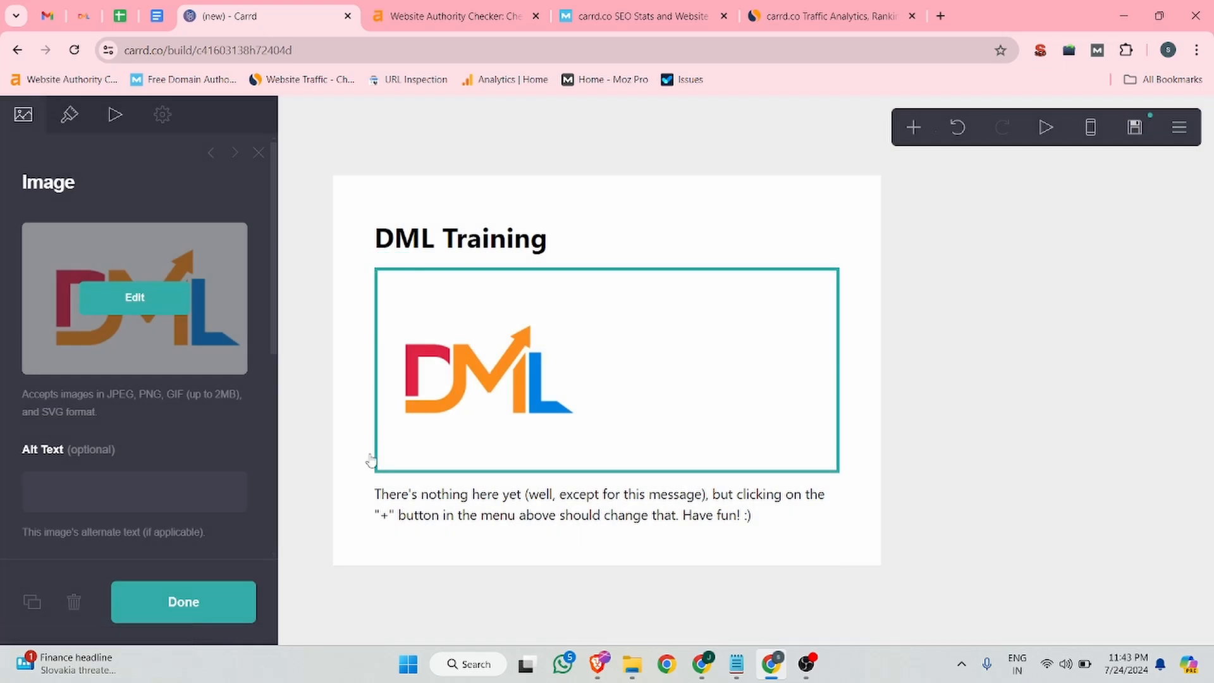
# Replace the placeholder text below the logo with the "Unlock your digital marketing potential" paragraph copied from the Backlink document in Google Docs
pyautogui.click(462, 506)
pyautogui.click(156, 16)
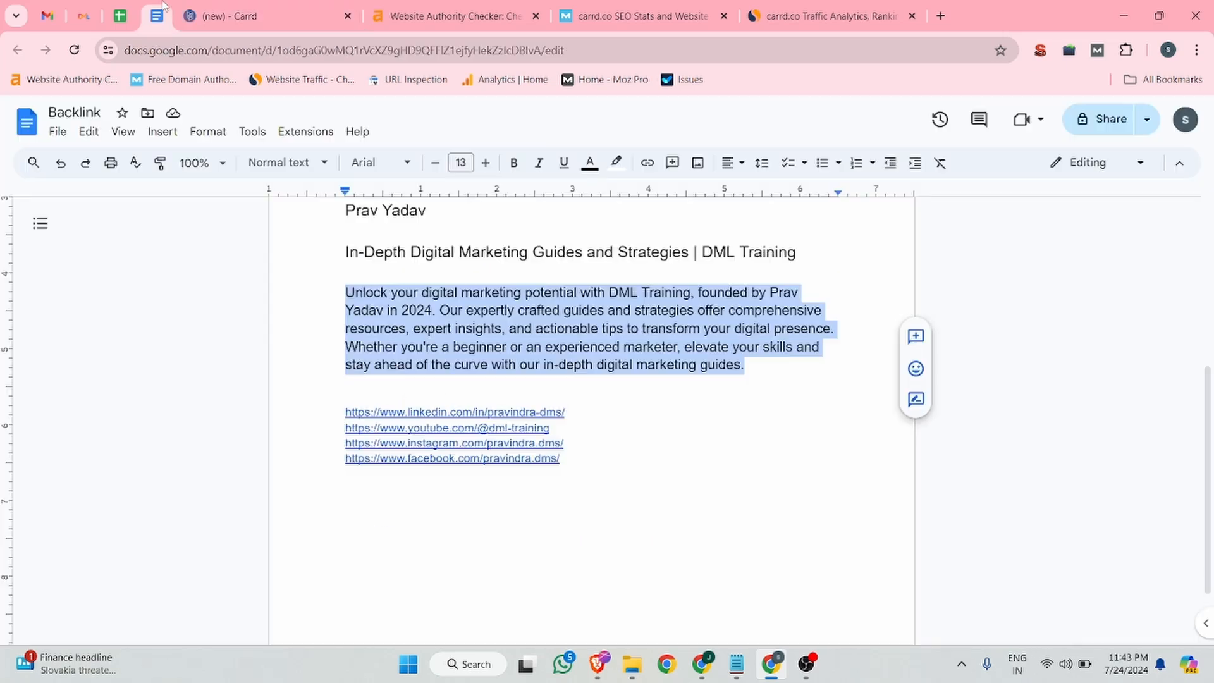
pyautogui.click(466, 311)
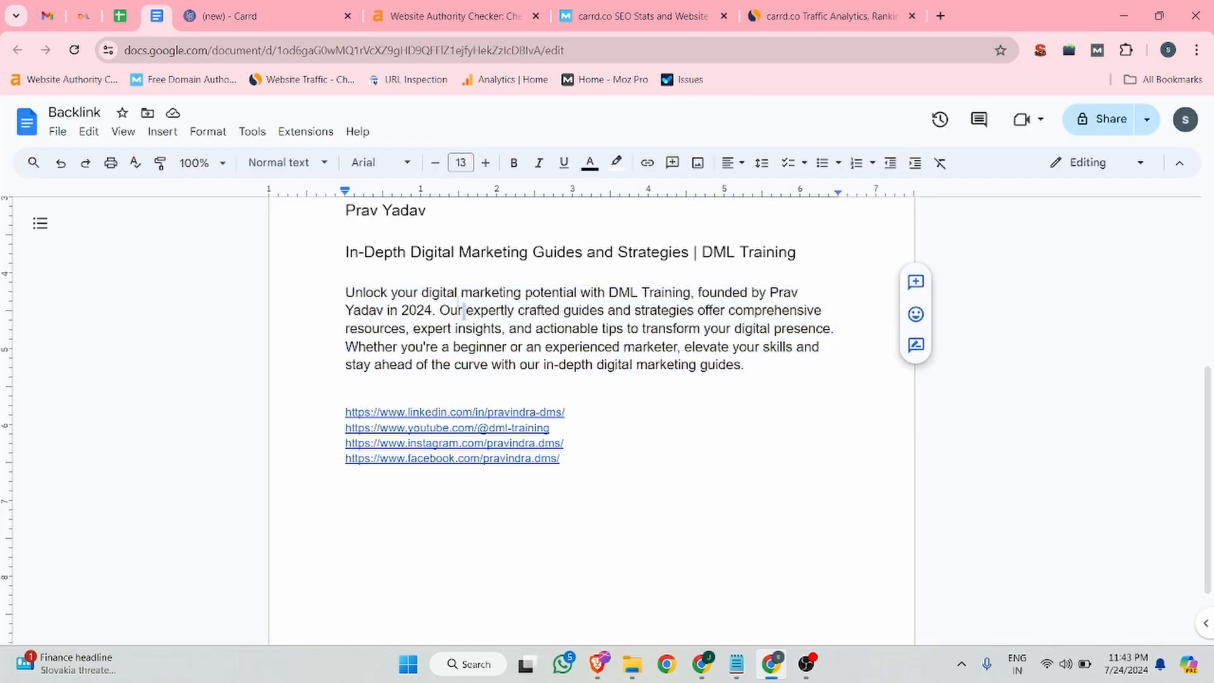
pyautogui.moveTo(746, 366); pyautogui.dragTo(251, 295)
pyautogui.hotkey('ctrl', 'c')
pyautogui.hotkey('ctrl', 'Tab')
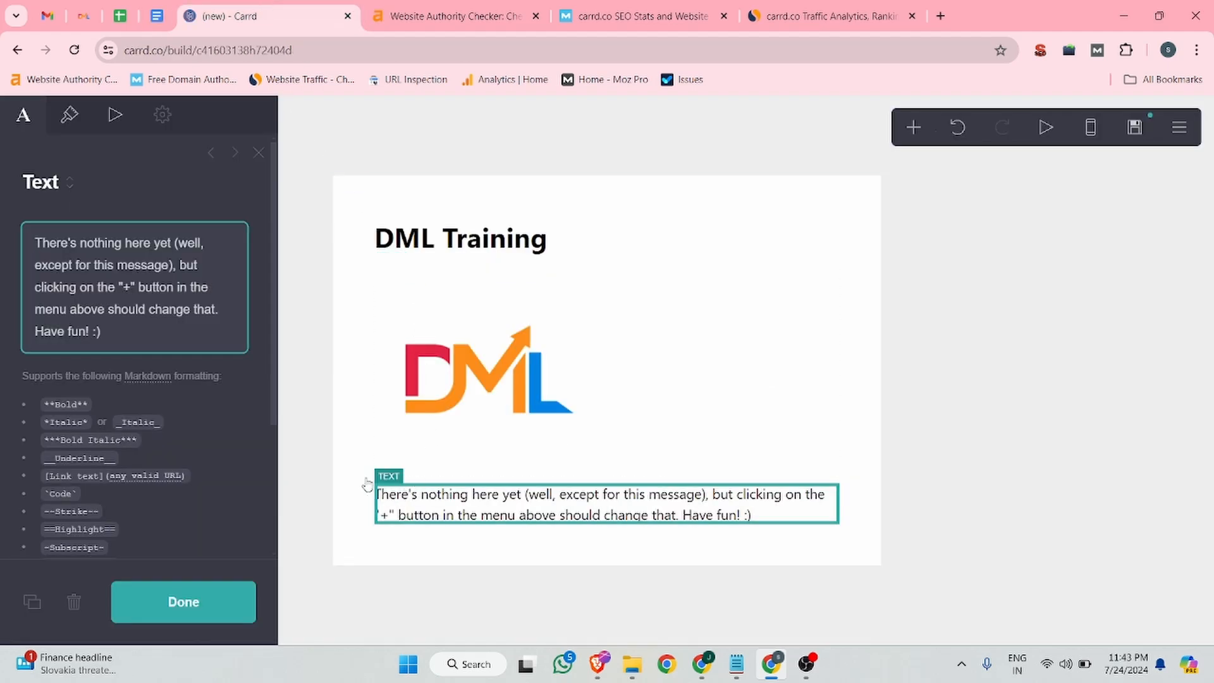
pyautogui.hotkey('ctrl', 'a')
pyautogui.hotkey('ctrl', 'v')
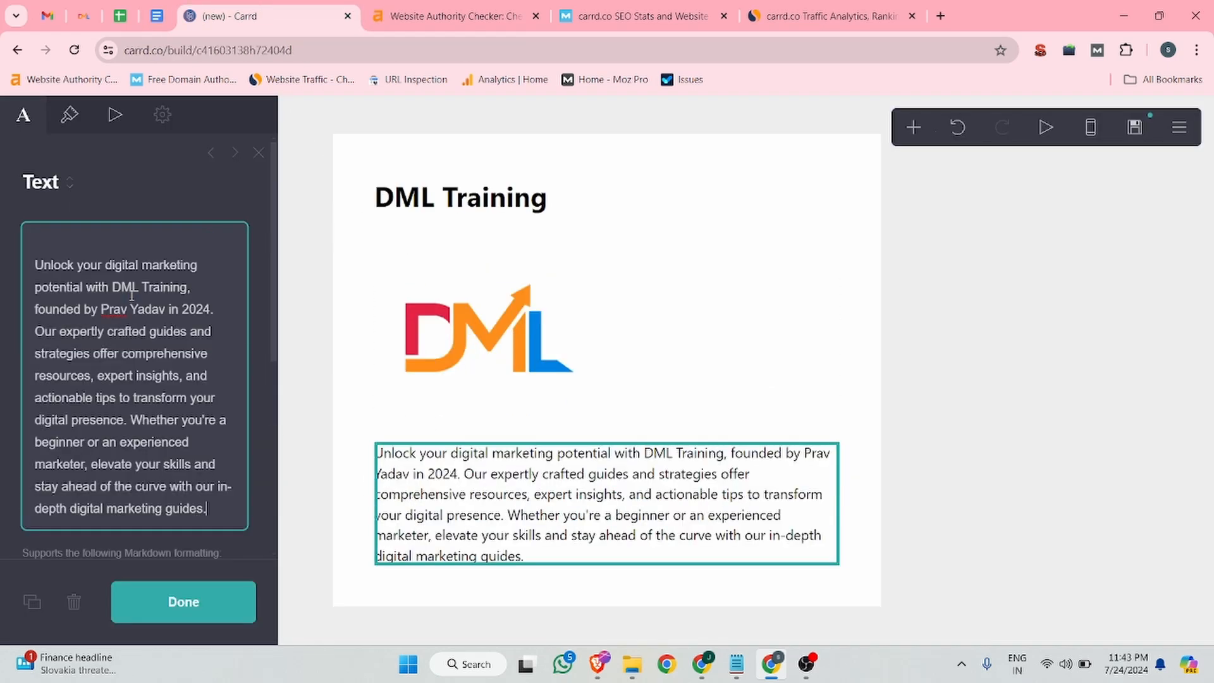
pyautogui.click(377, 415)
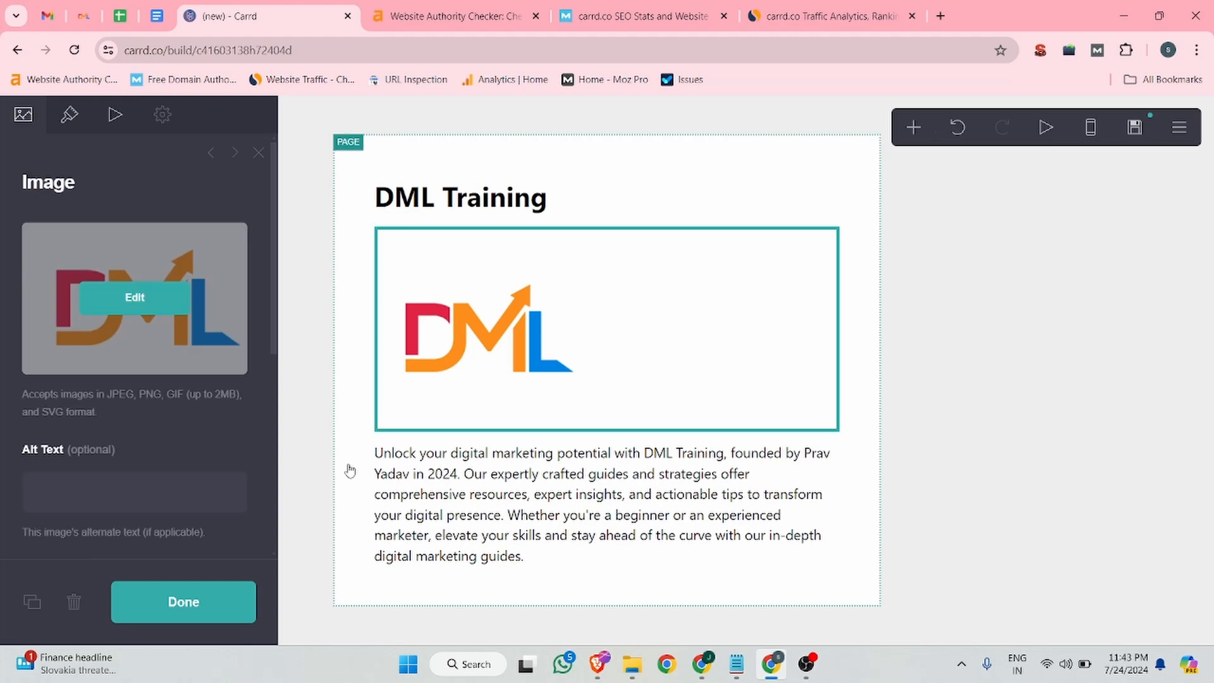
pyautogui.click(379, 471)
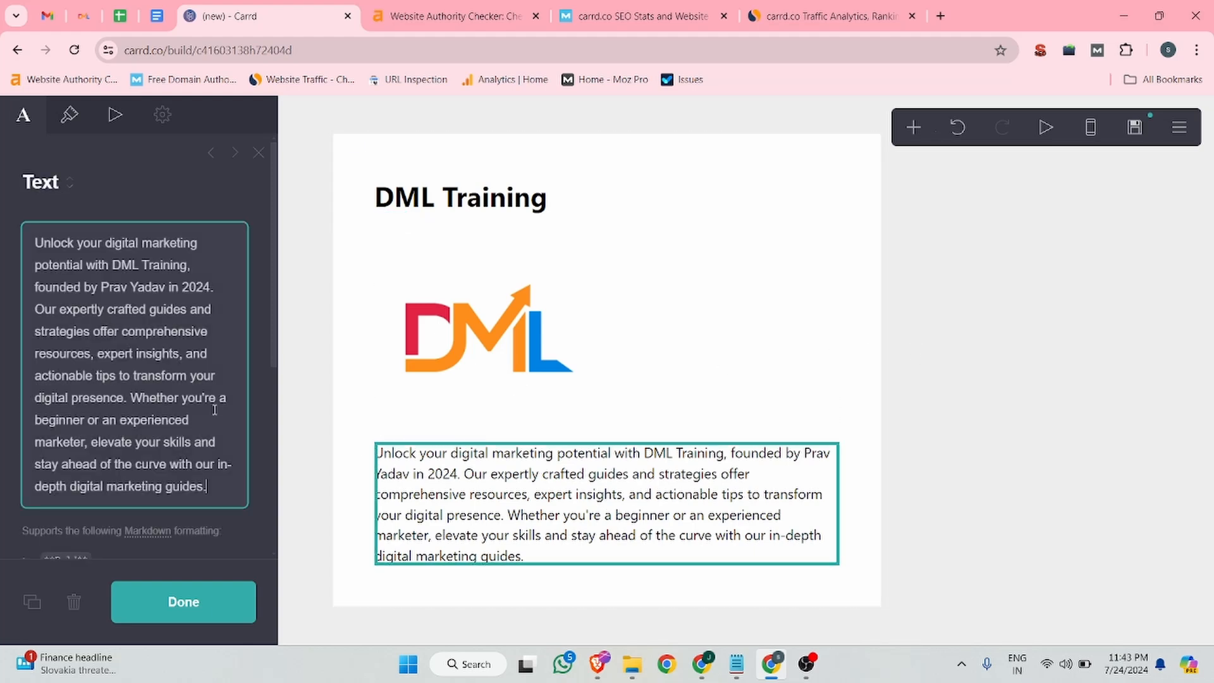
# Add a buttons element below the description paragraph
pyautogui.click(918, 129)
pyautogui.click(929, 151)
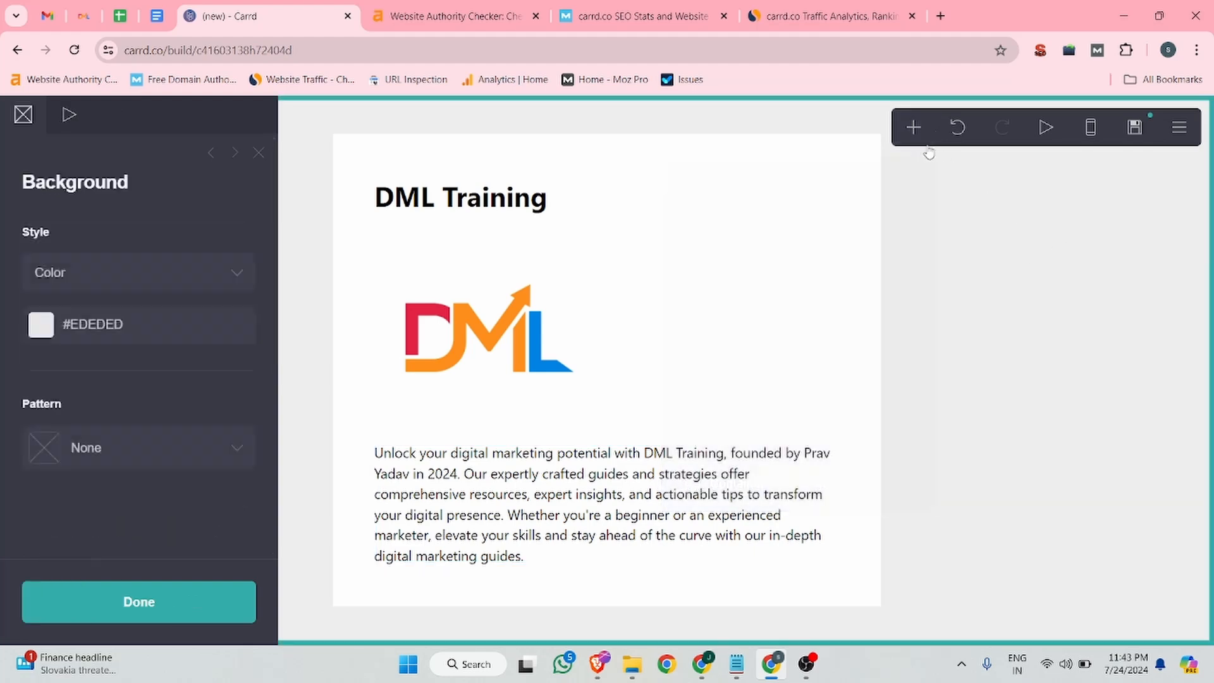
pyautogui.click(917, 129)
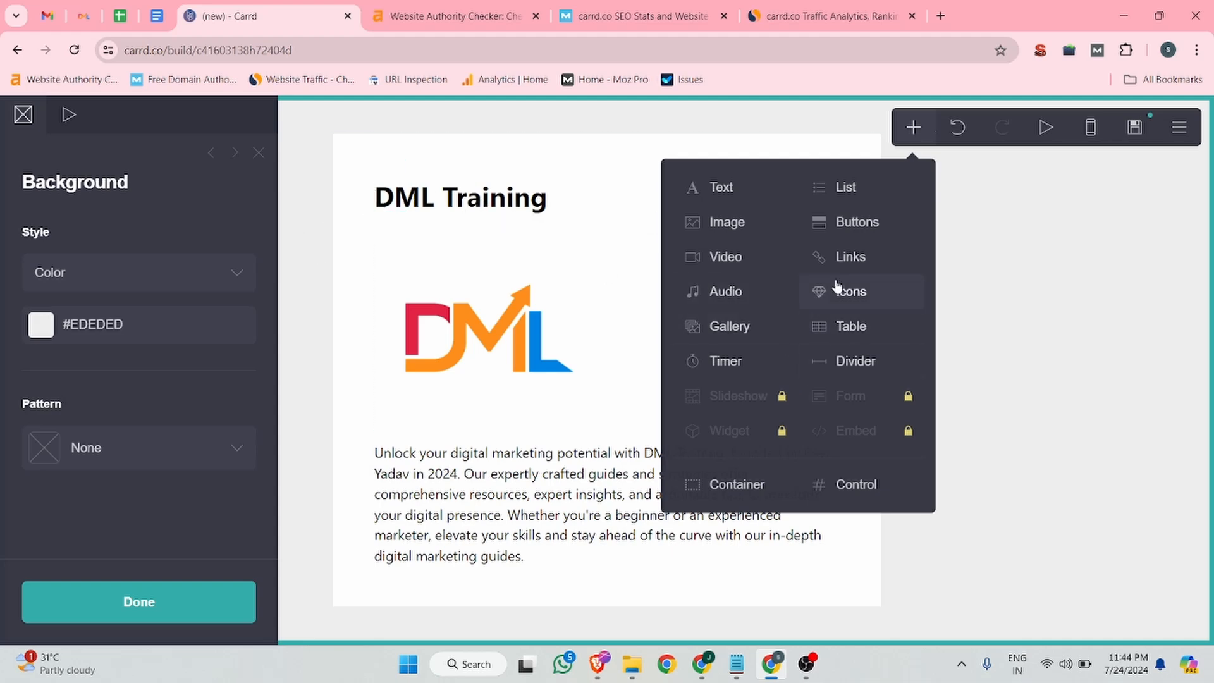
pyautogui.click(862, 226)
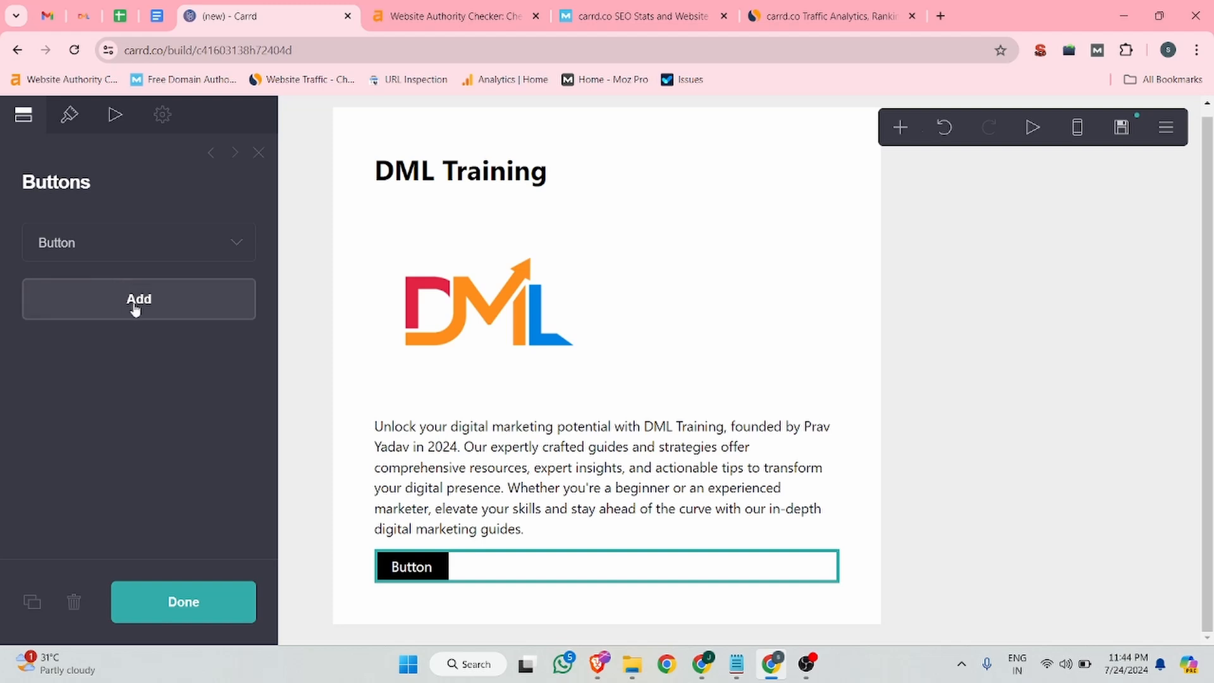
# Change the new button's label to "Best Digital Marketing Services"
pyautogui.click(151, 243)
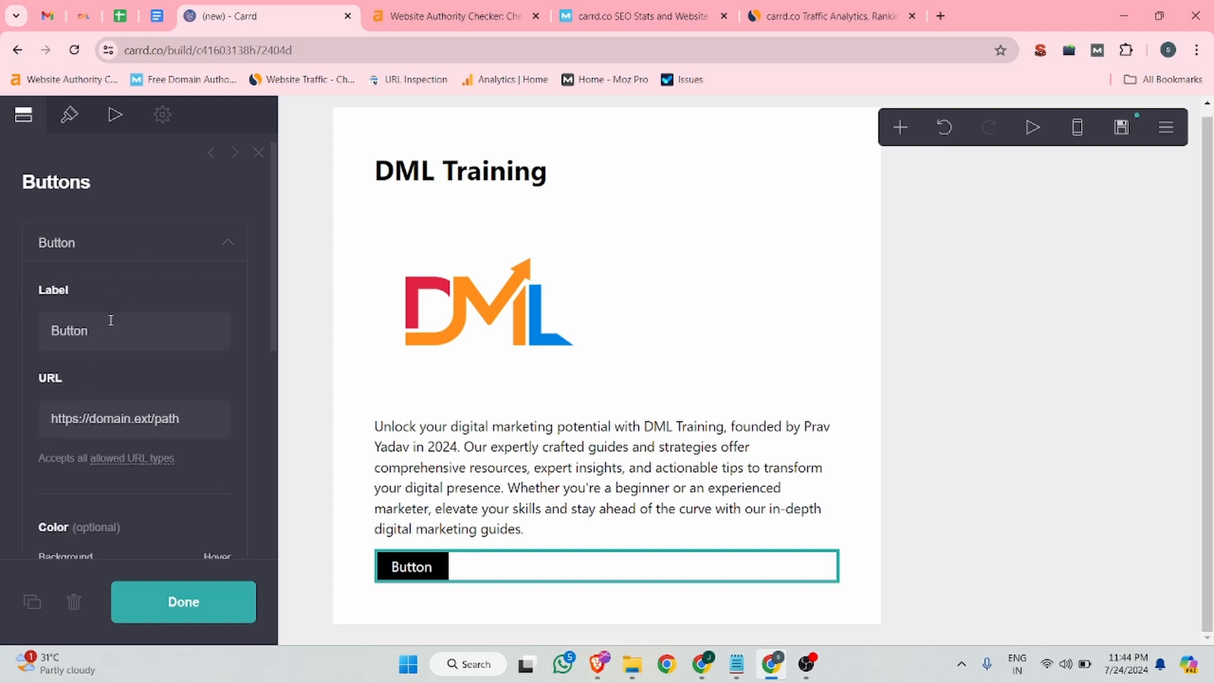
pyautogui.moveTo(110, 321); pyautogui.dragTo(33, 335)
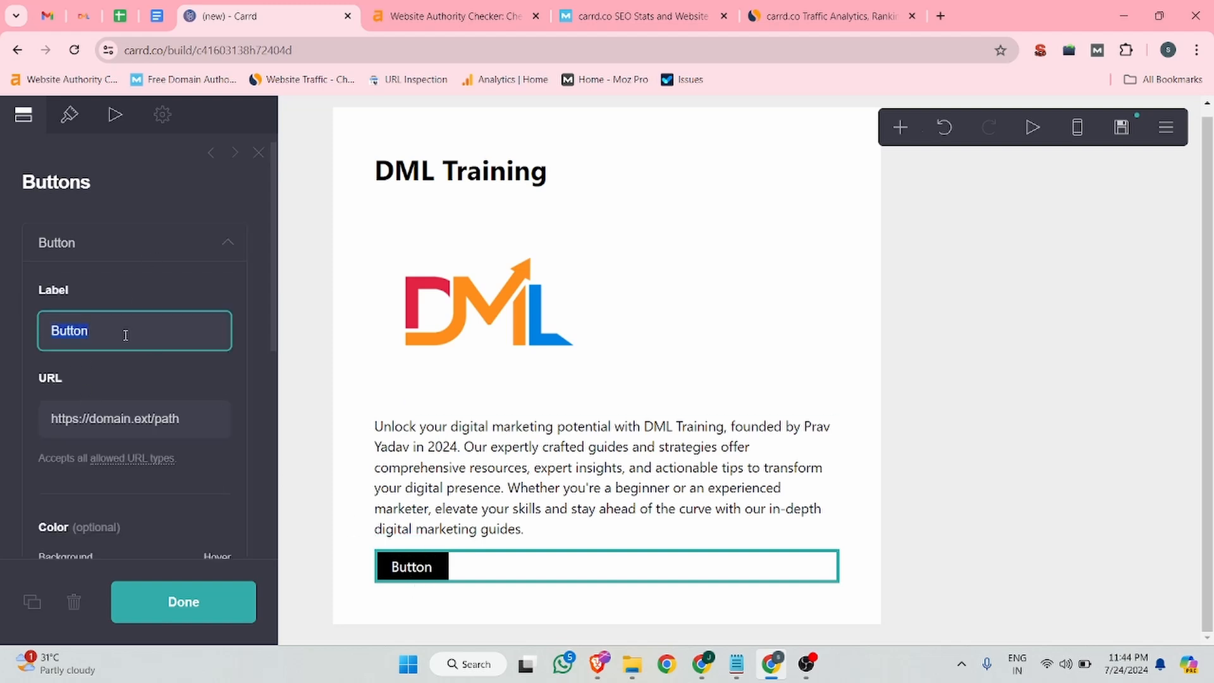
pyautogui.write('Best Di')
pyautogui.write('gital Marketing Servi')
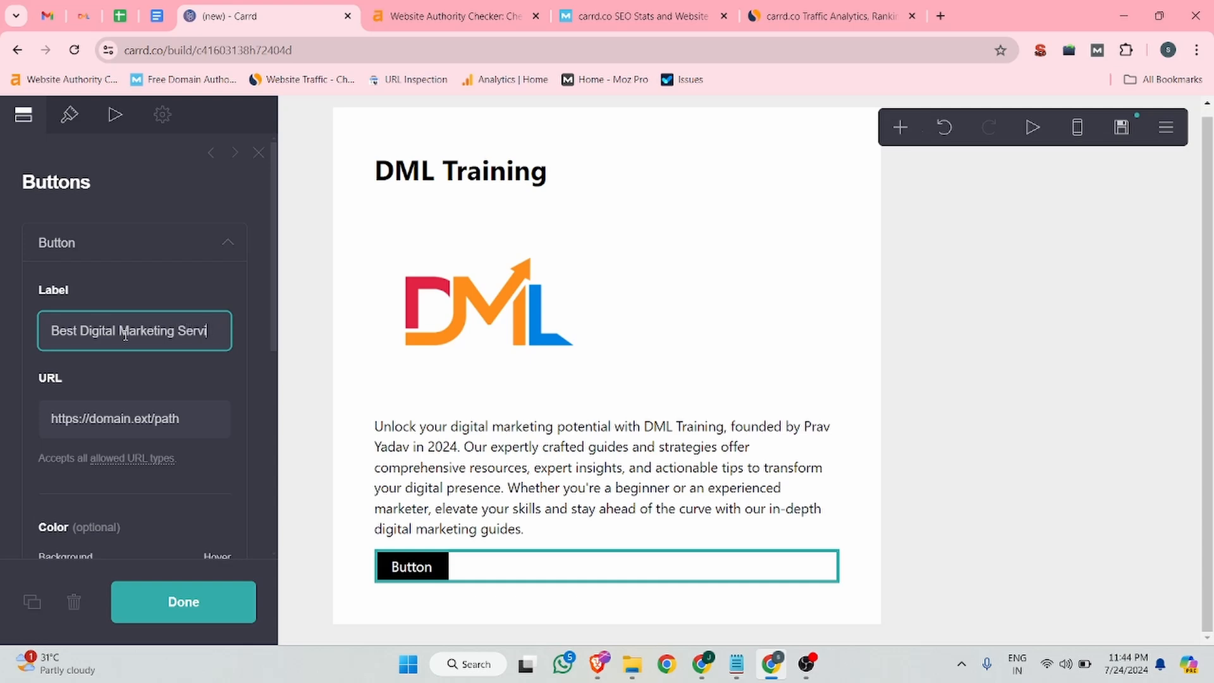
pyautogui.write('ces')
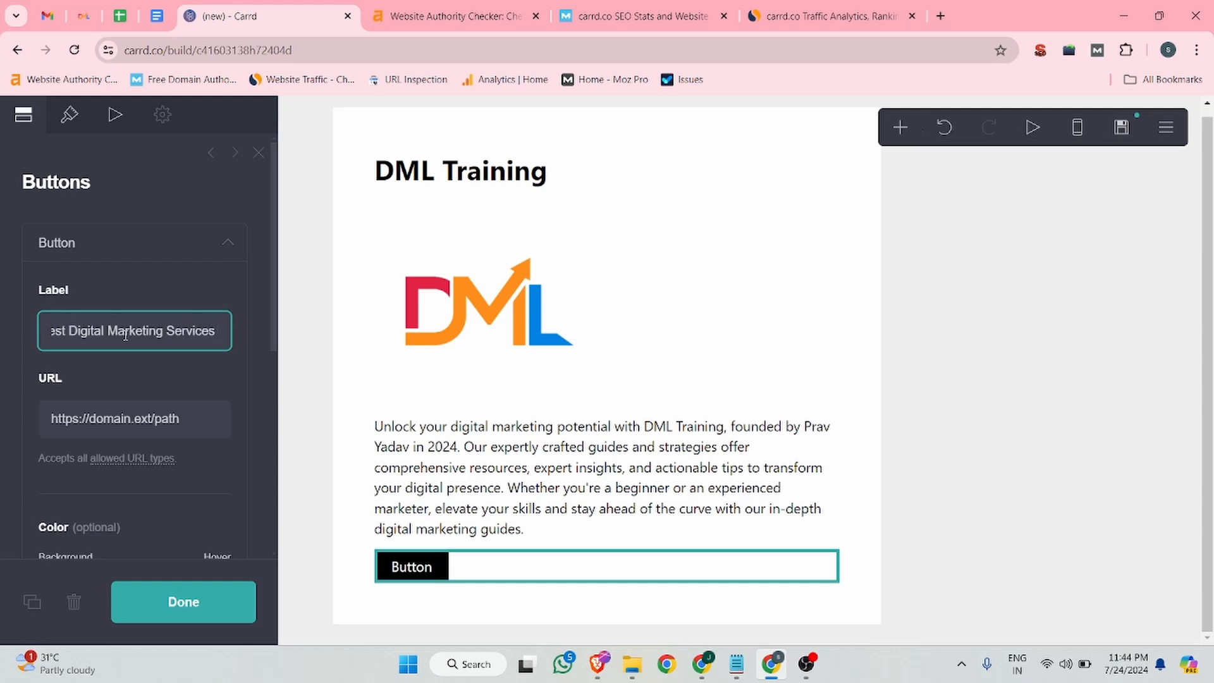
pyautogui.press('Tab')
pyautogui.click(86, 13)
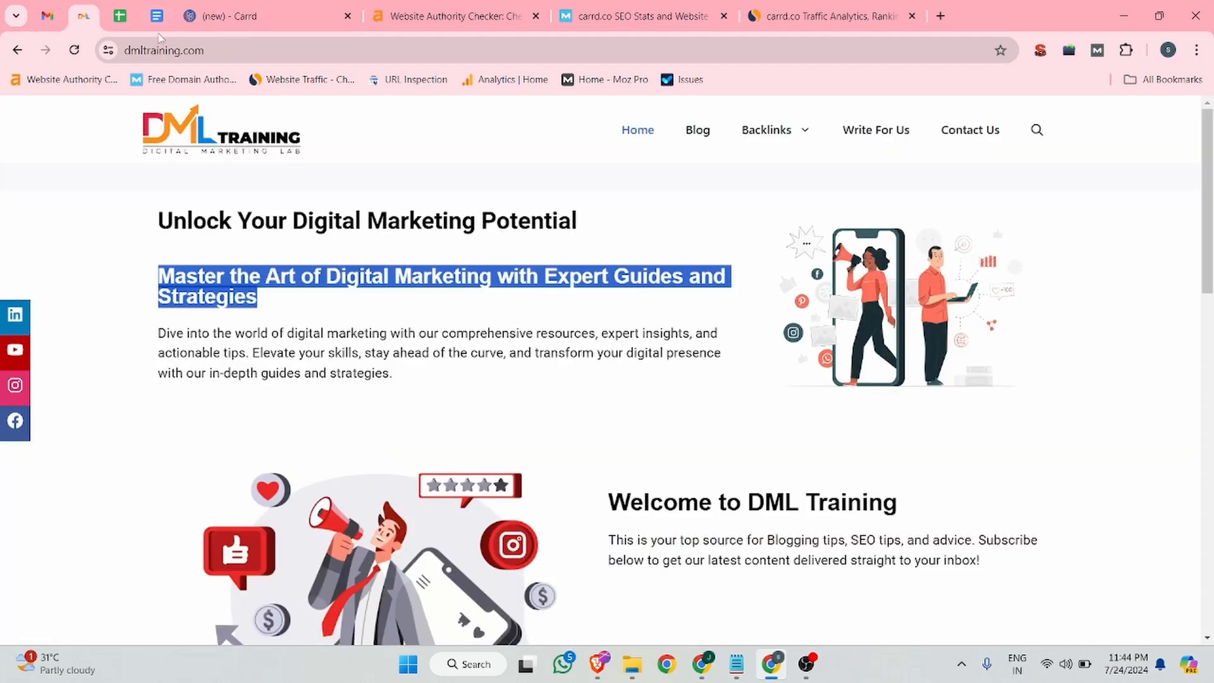
pyautogui.click(242, 48)
pyautogui.hotkey('ctrl', 'c')
pyautogui.keyDown('ctrl'); pyautogui.click(275, 8); pyautogui.keyUp('ctrl')
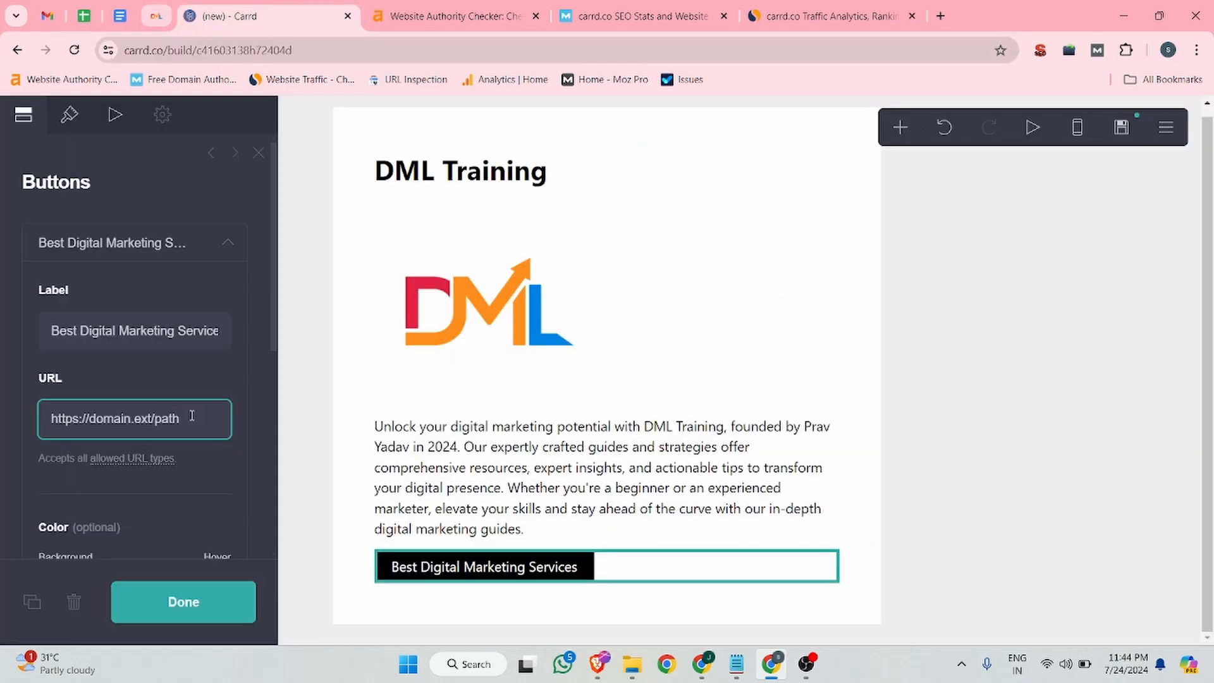
pyautogui.hotkey('ctrl', 'a')
pyautogui.hotkey('ctrl', 'v')
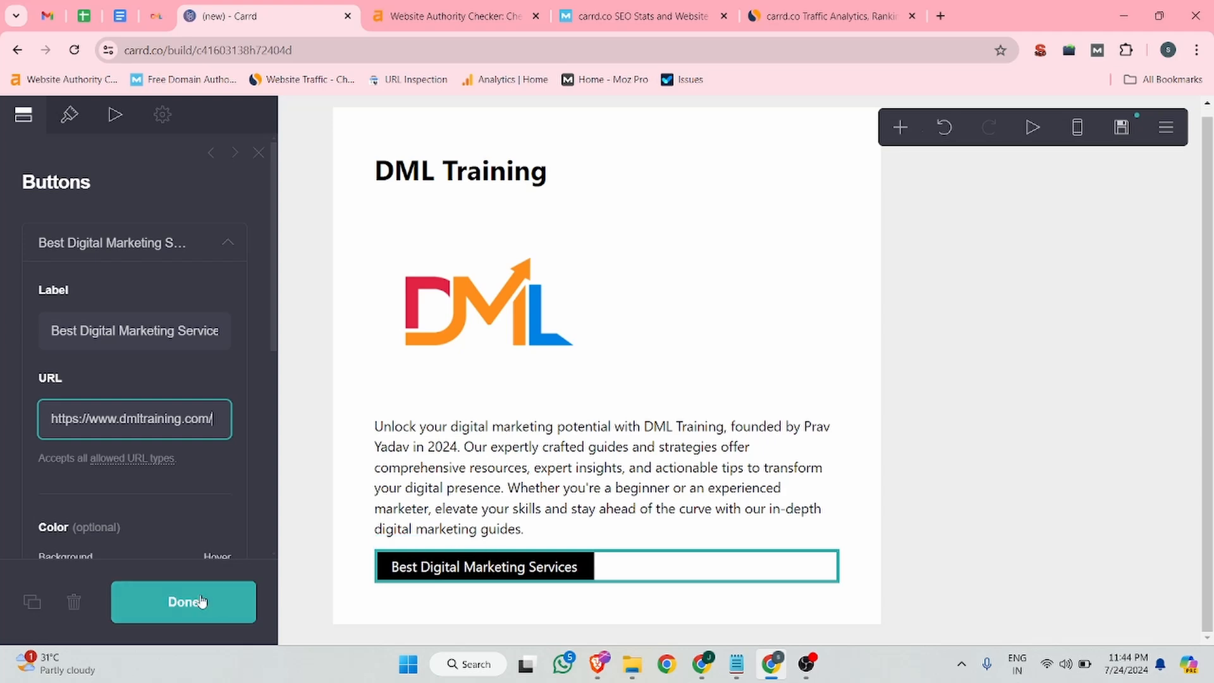
pyautogui.scroll(-3, 177, 610)
pyautogui.click(177, 609)
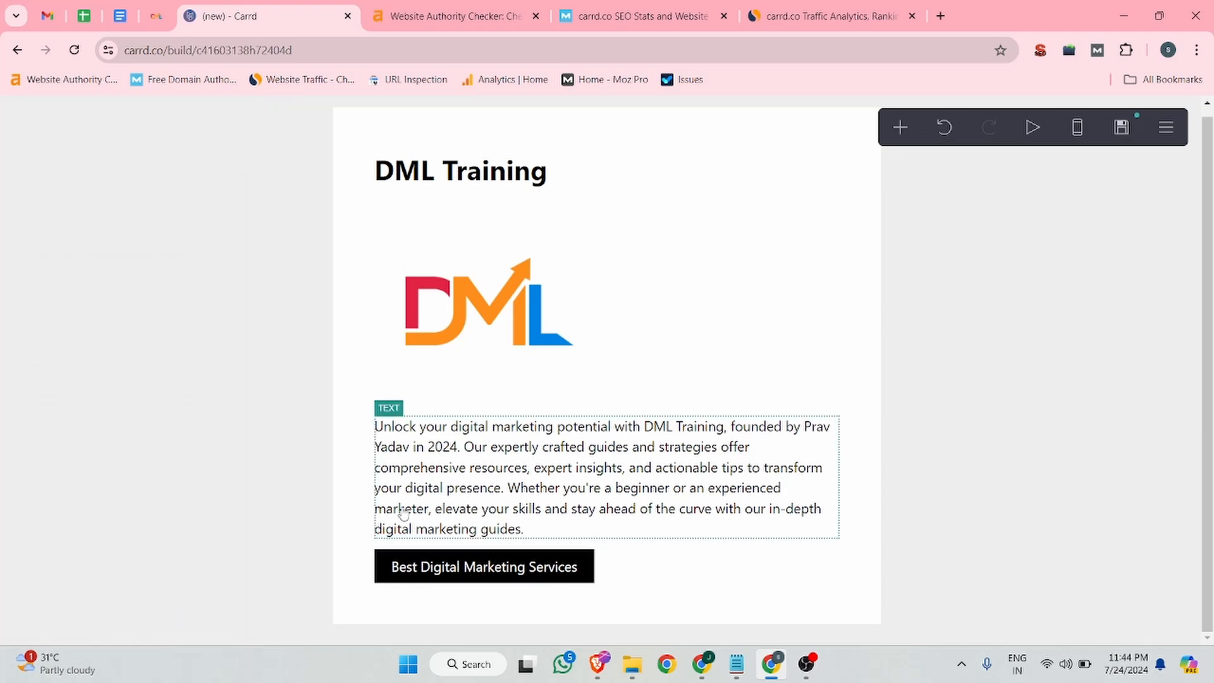
# Start publishing the site and fill in the new account's name as "DML Training" along with the saved account e-mail
pyautogui.scroll(1, 572, 282)
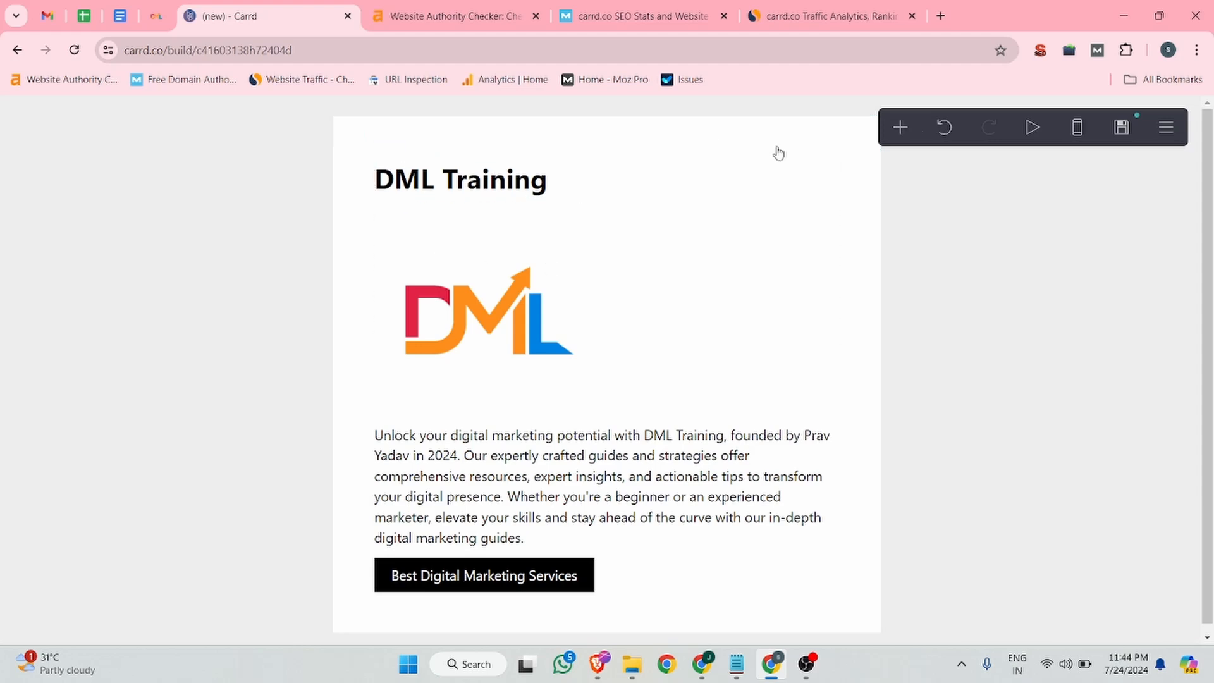
pyautogui.click(1166, 127)
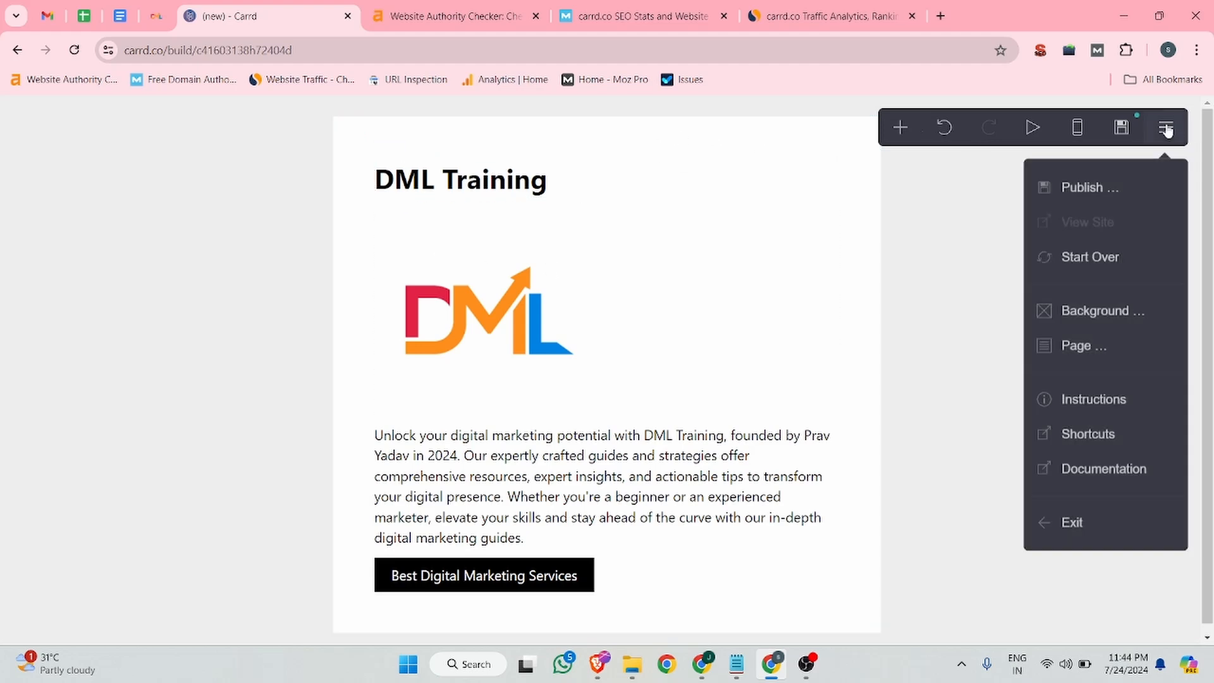
pyautogui.click(1104, 187)
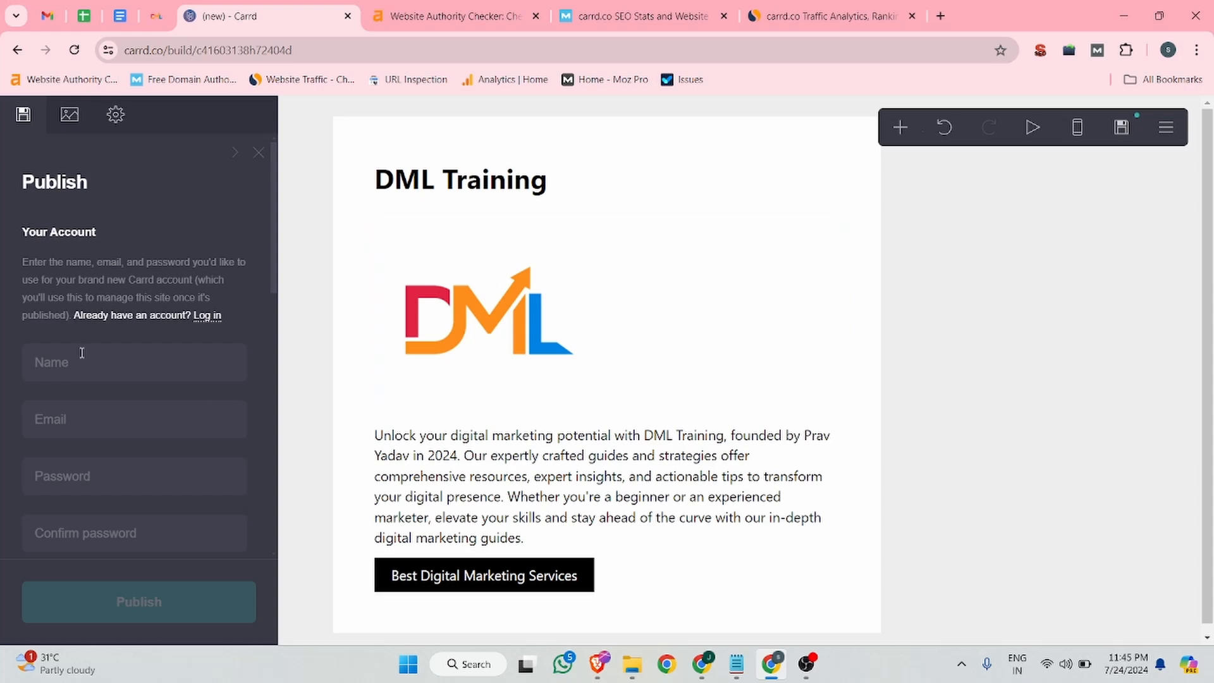
pyautogui.click(73, 372)
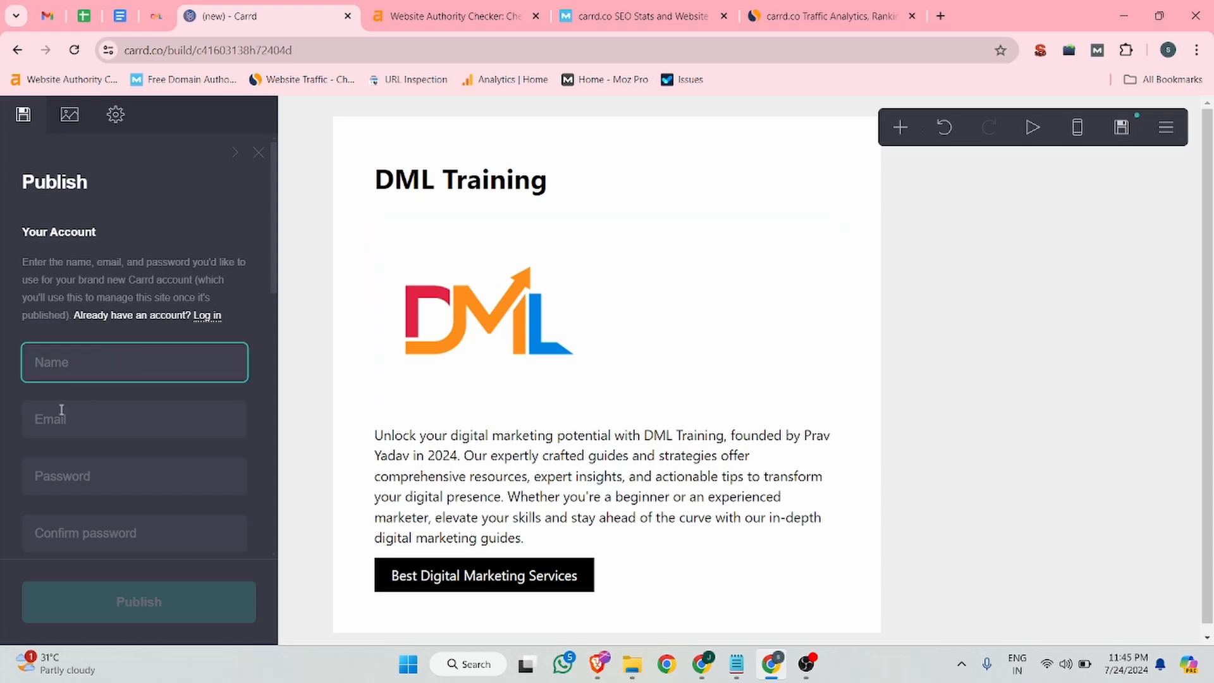
pyautogui.scroll(-3, 60, 417)
pyautogui.scroll(3, 114, 395)
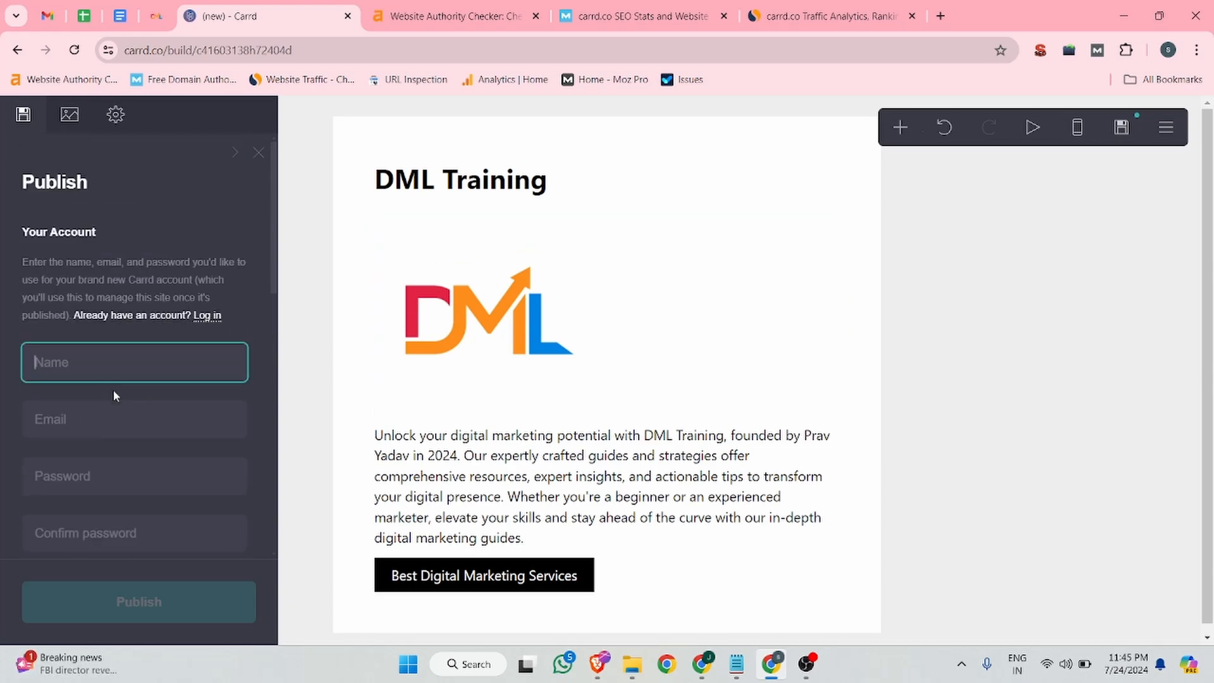
pyautogui.write('DML Training')
pyautogui.click(73, 426)
pyautogui.click(144, 470)
# Use the suggested strong password for the new account and agree to the Terms of Use and Privacy Policy
pyautogui.click(74, 481)
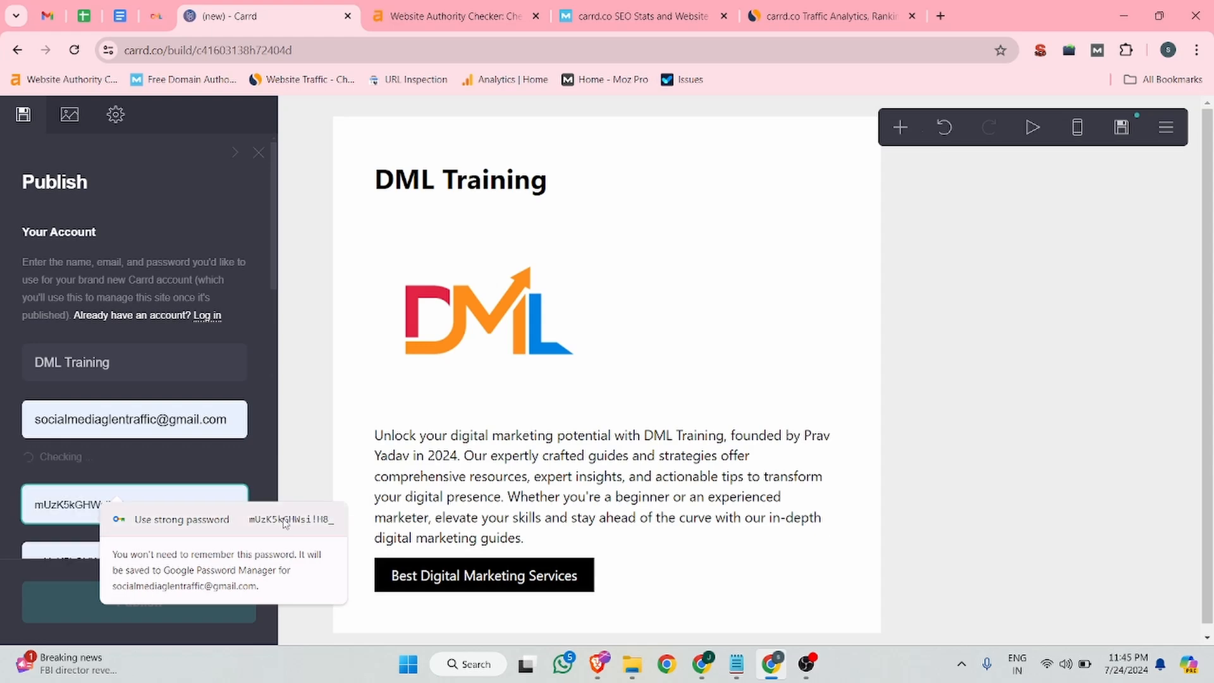
pyautogui.click(152, 517)
pyautogui.click(34, 355)
# Set the published site's title to "Digital Marketing Services"
pyautogui.scroll(-3, 58, 215)
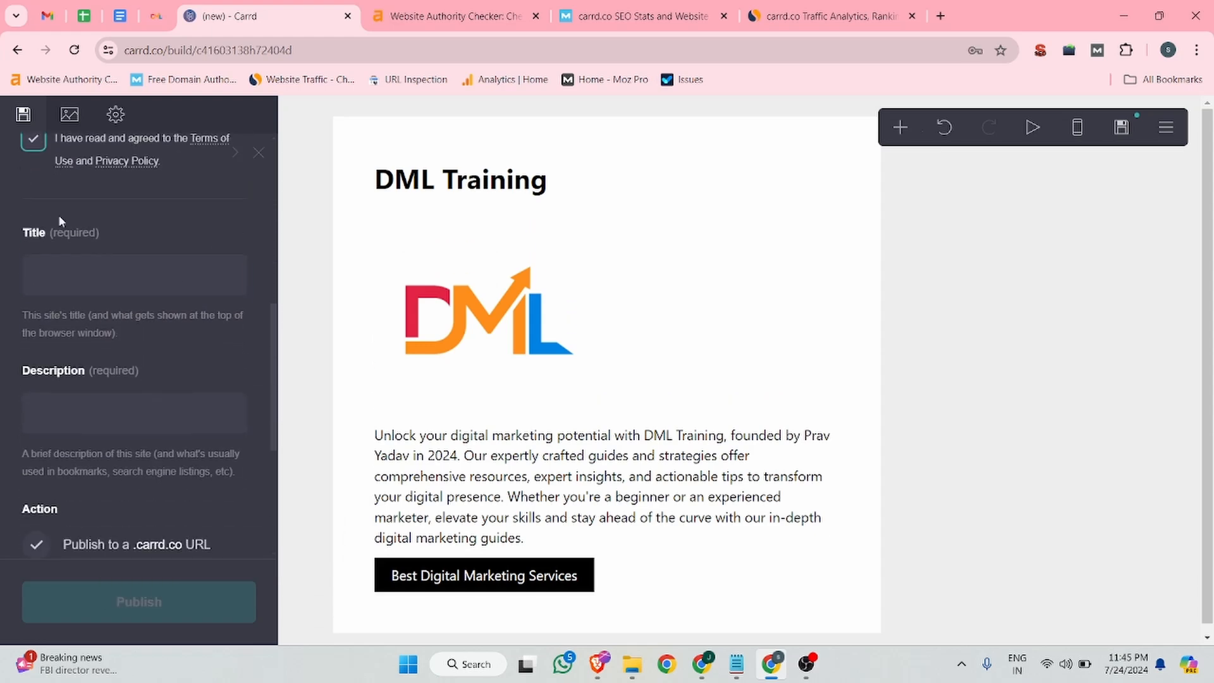
pyautogui.click(43, 285)
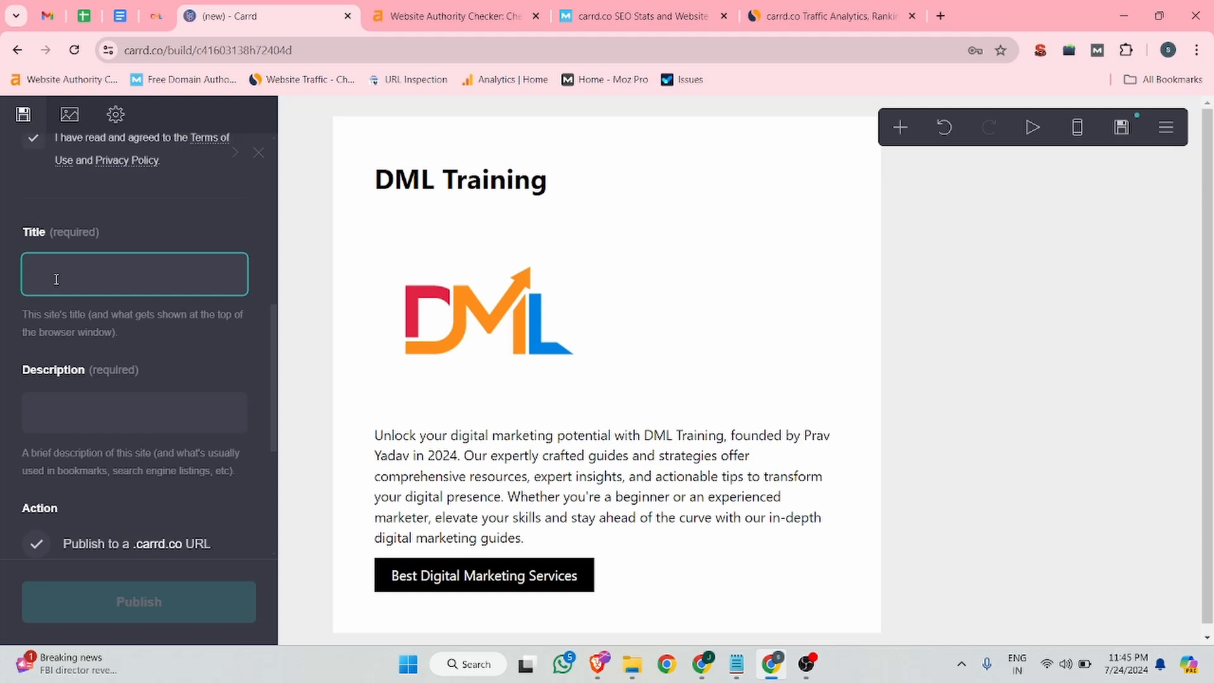
pyautogui.write('Digital Marketing Services')
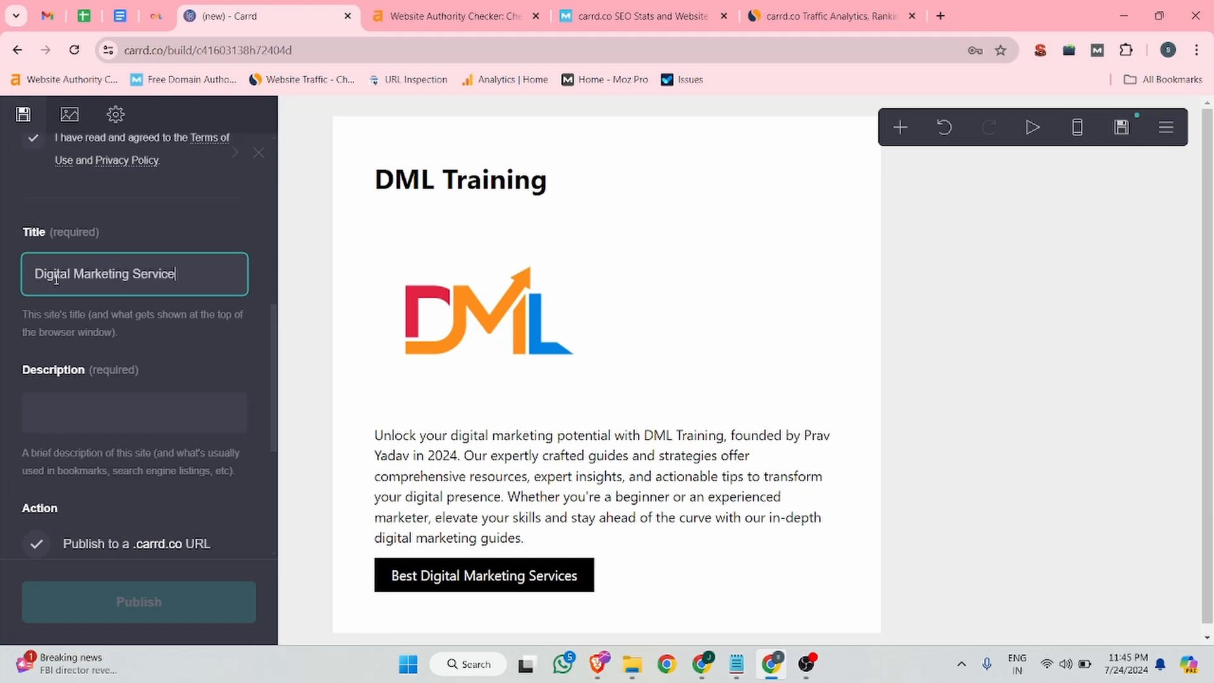
# Fill in the site description with the "Dive into the world of digital marketing" meta description copied from the SEO extension's summary of dmltraining.com
pyautogui.click(78, 421)
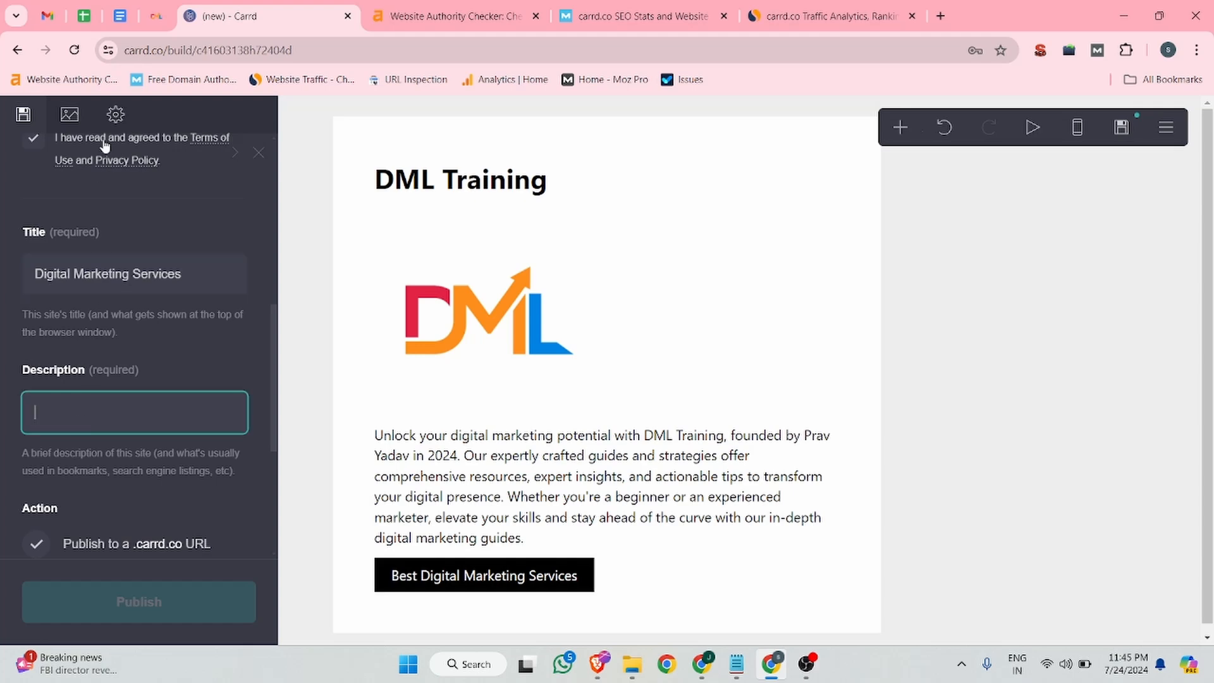
pyautogui.click(157, 16)
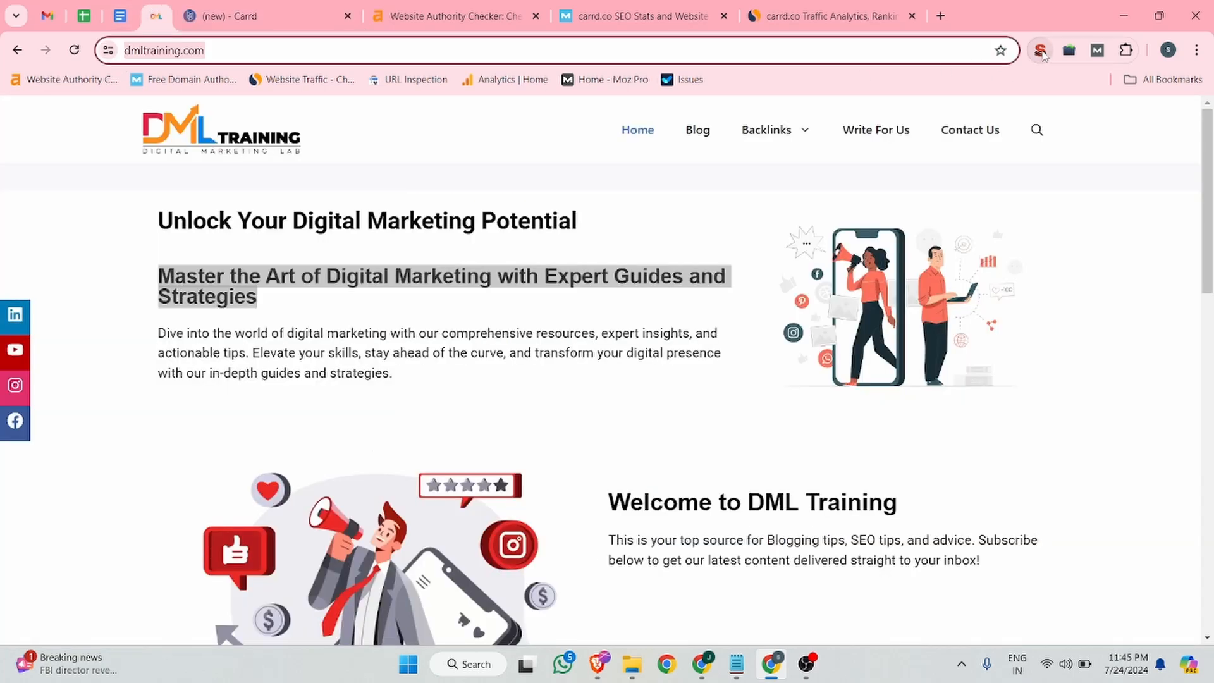
pyautogui.click(1040, 50)
pyautogui.moveTo(844, 207); pyautogui.dragTo(696, 172)
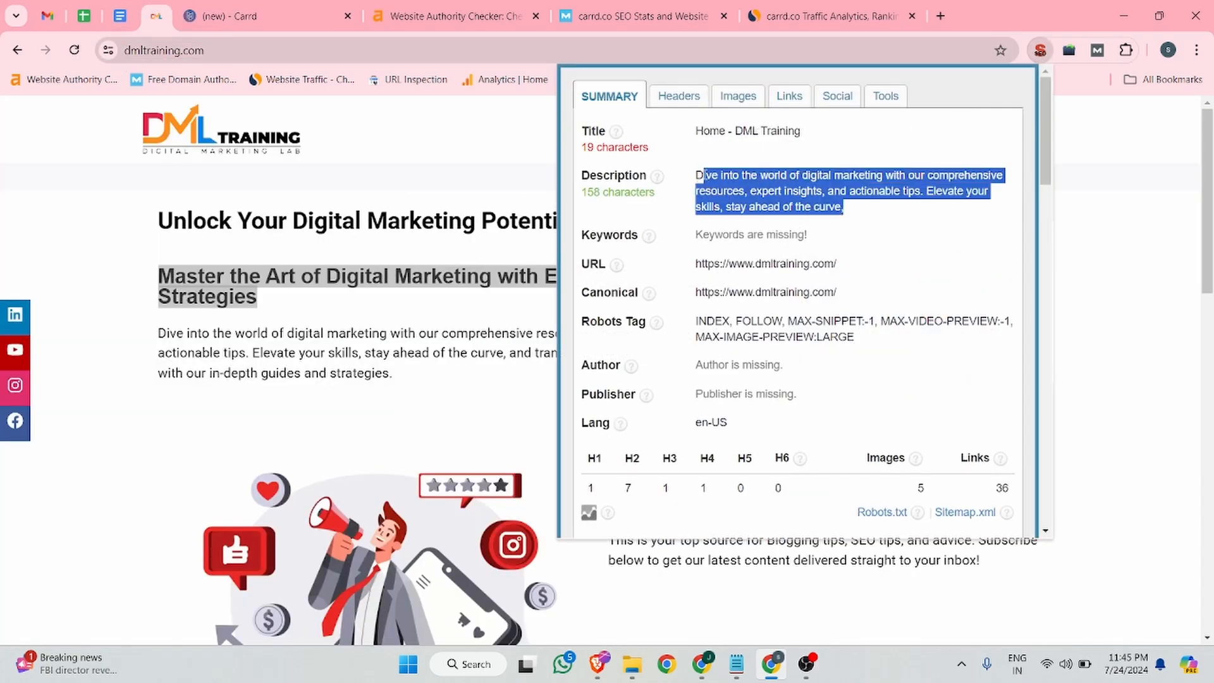
pyautogui.hotkey('ctrl', 'c')
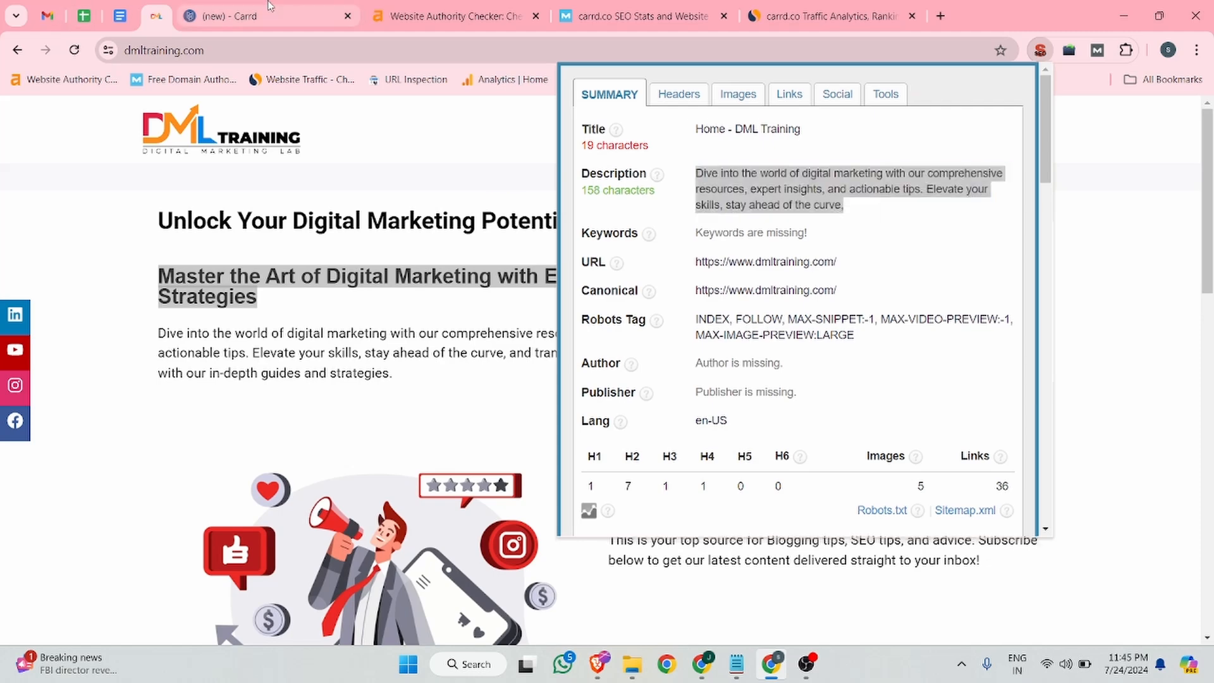
pyautogui.click(228, 16)
pyautogui.hotkey('ctrl', 'v')
# Set the site's .carrd.co address to "dmltraining" and publish the site
pyautogui.scroll(-5, 132, 414)
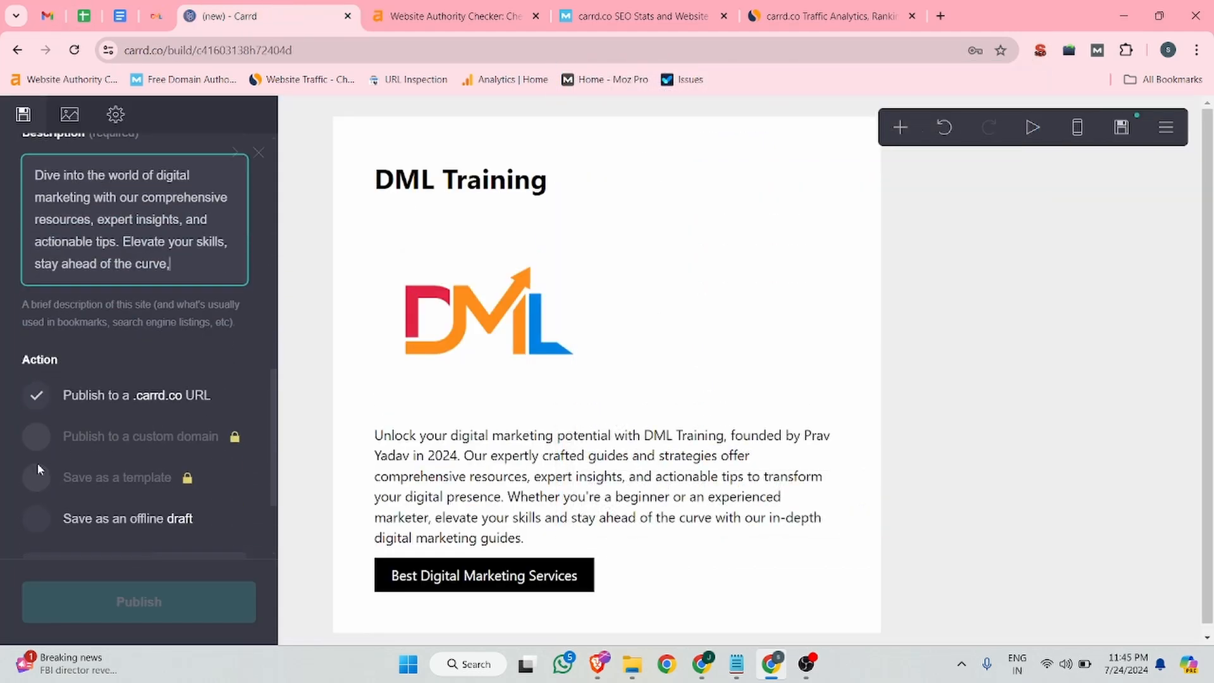
pyautogui.click(82, 441)
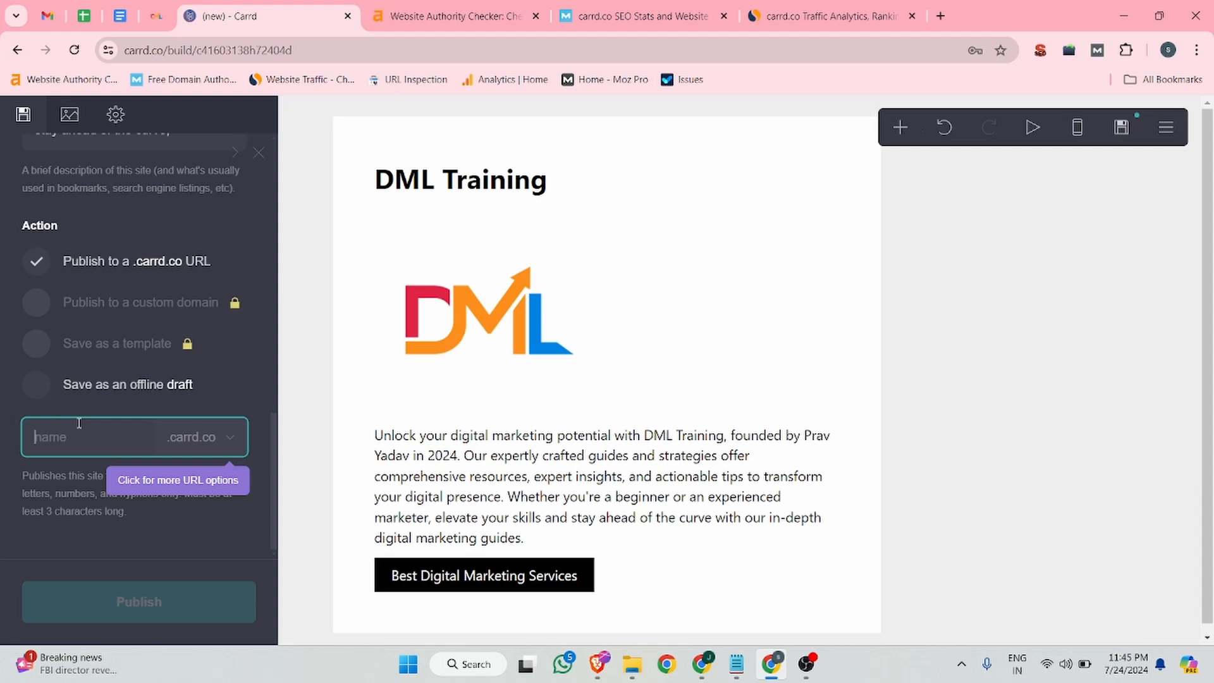
pyautogui.write('dmltra')
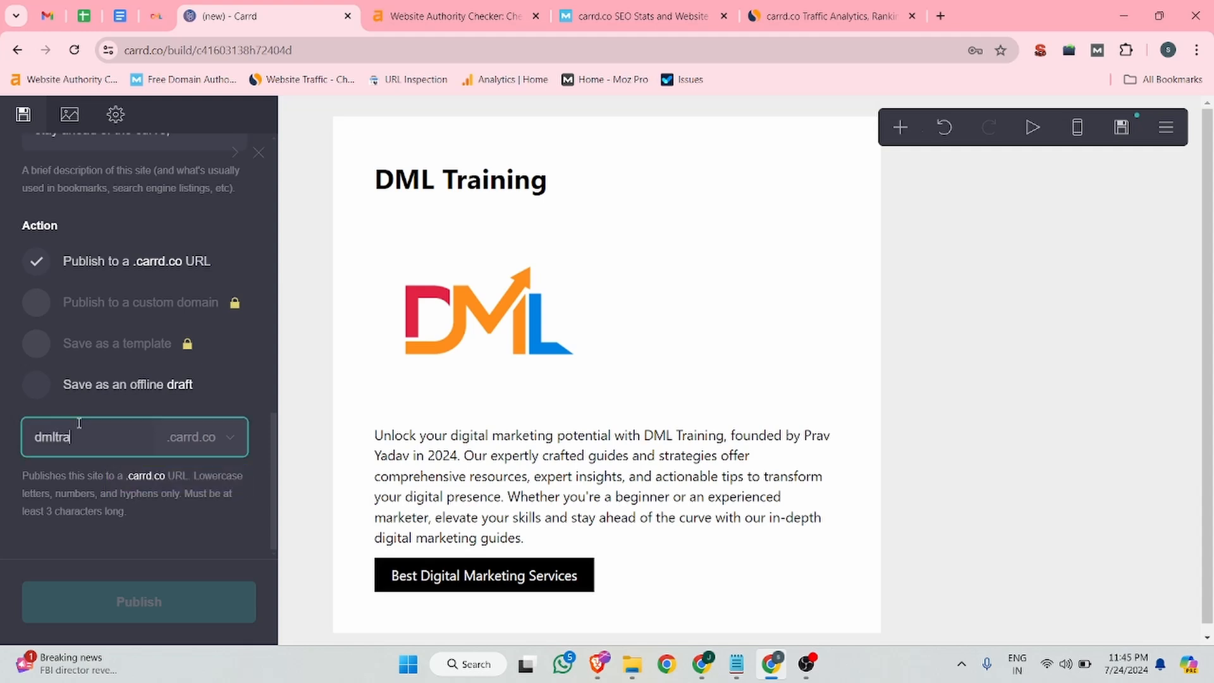
pyautogui.write('ining')
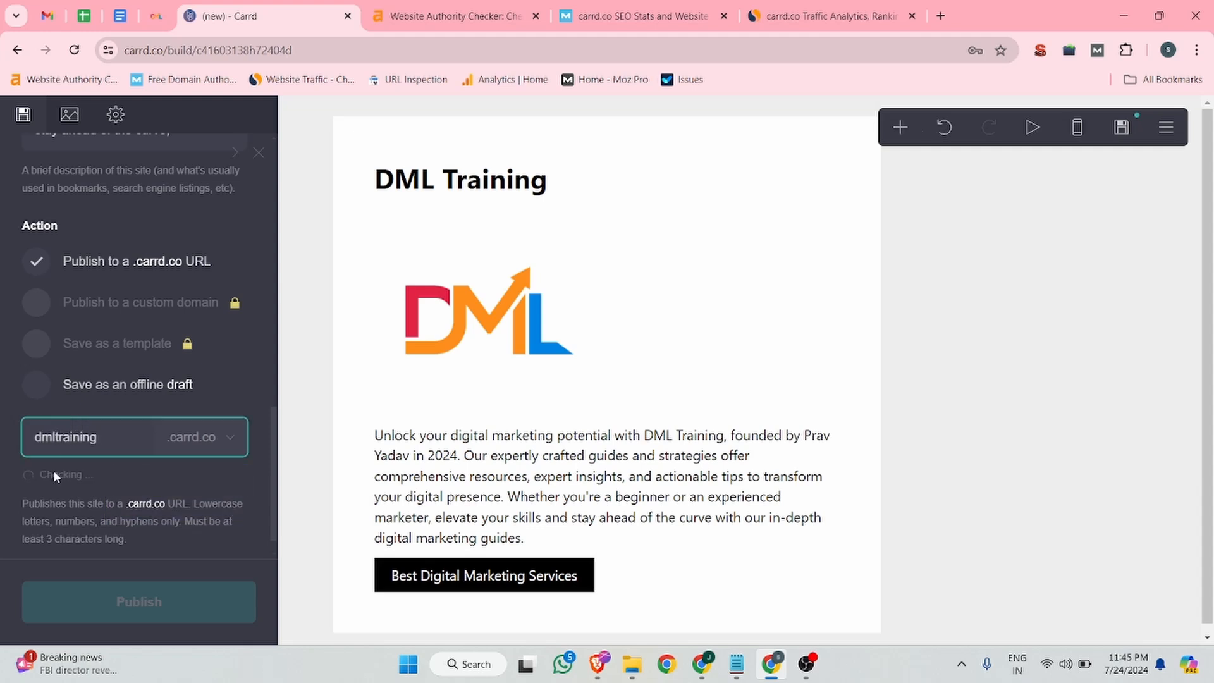
pyautogui.click(249, 480)
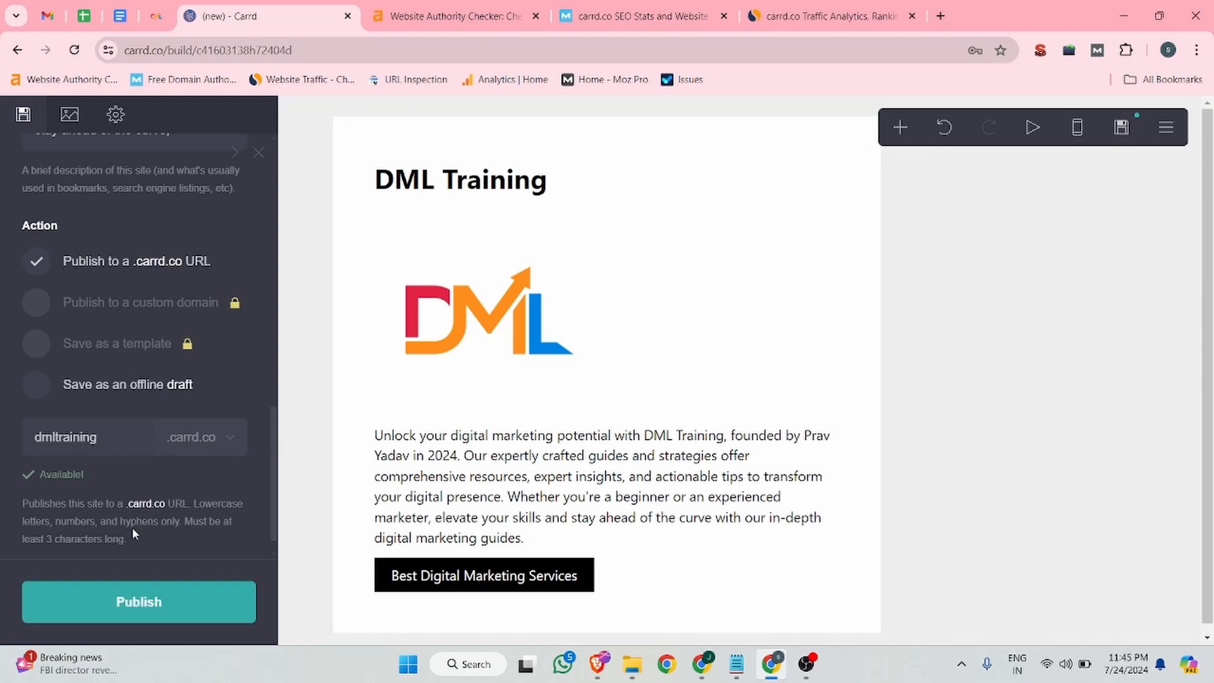
pyautogui.click(139, 600)
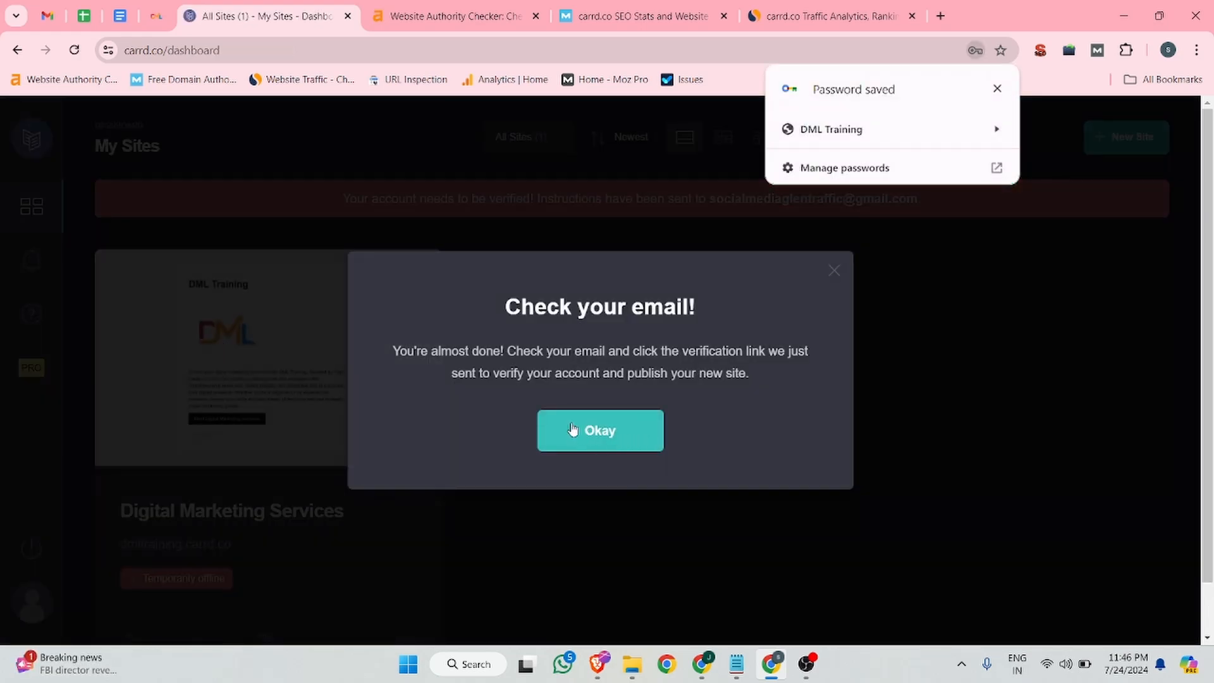
# Switch to Gmail, follow the link in the "Verify your Carrd account" e-mail and verify the account
pyautogui.click(52, 16)
pyautogui.click(336, 165)
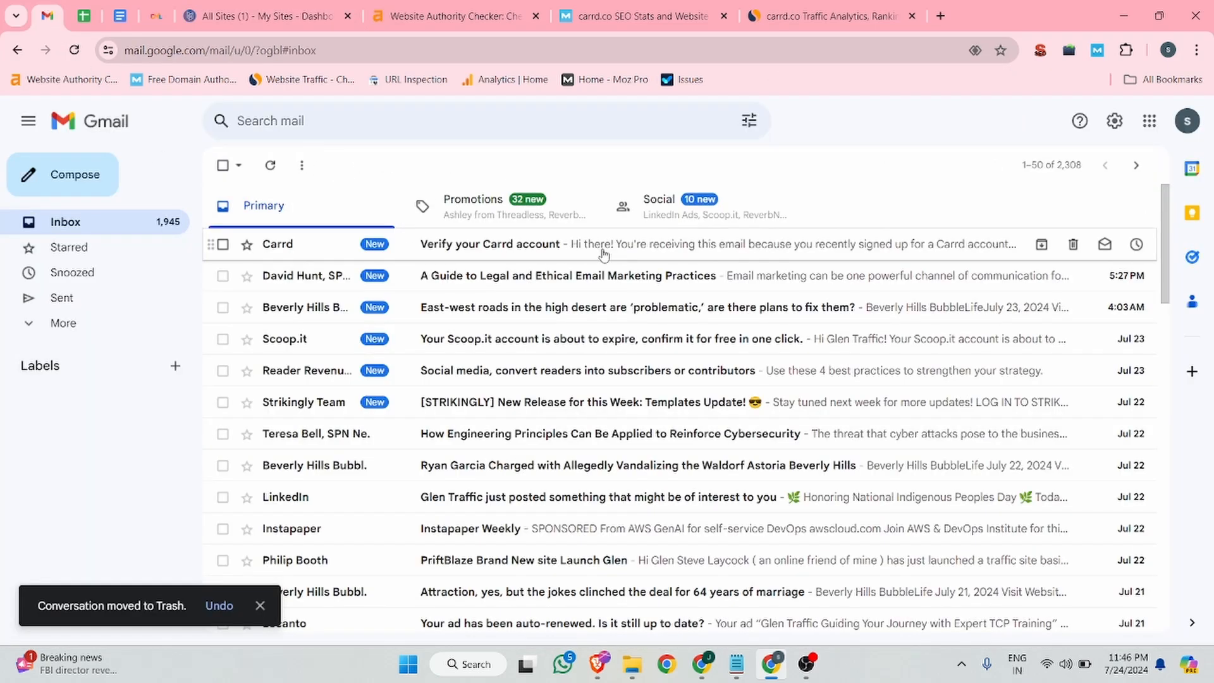
pyautogui.click(633, 244)
pyautogui.click(384, 316)
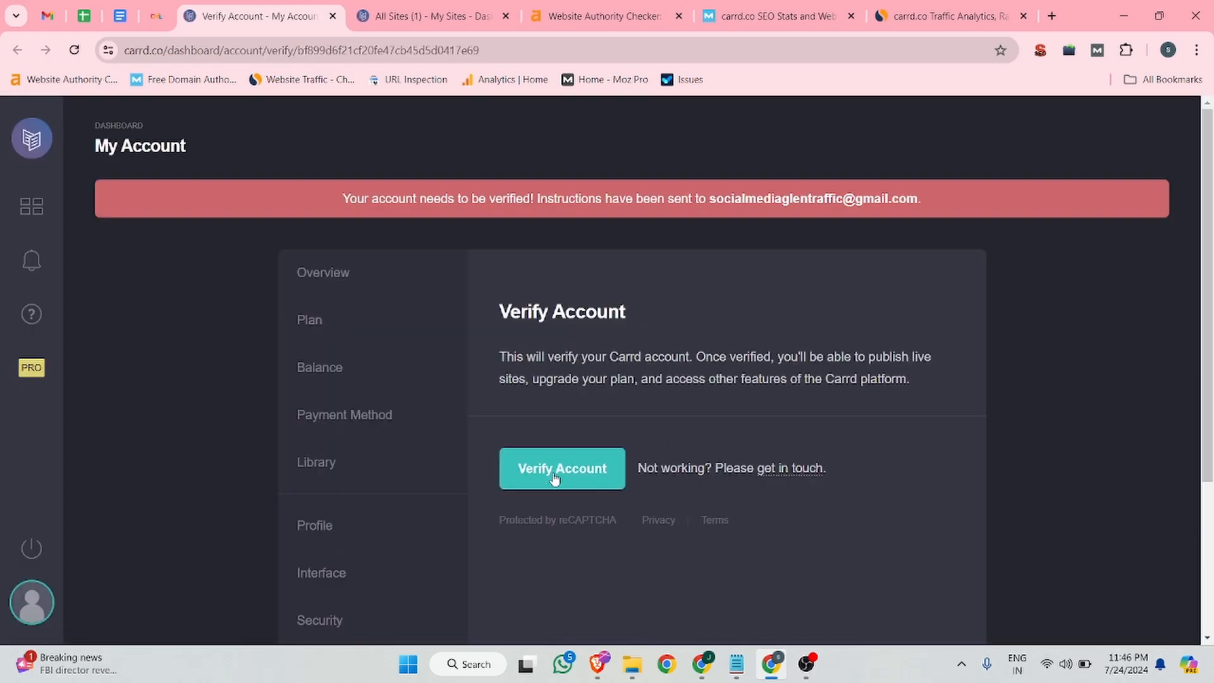
pyautogui.click(554, 474)
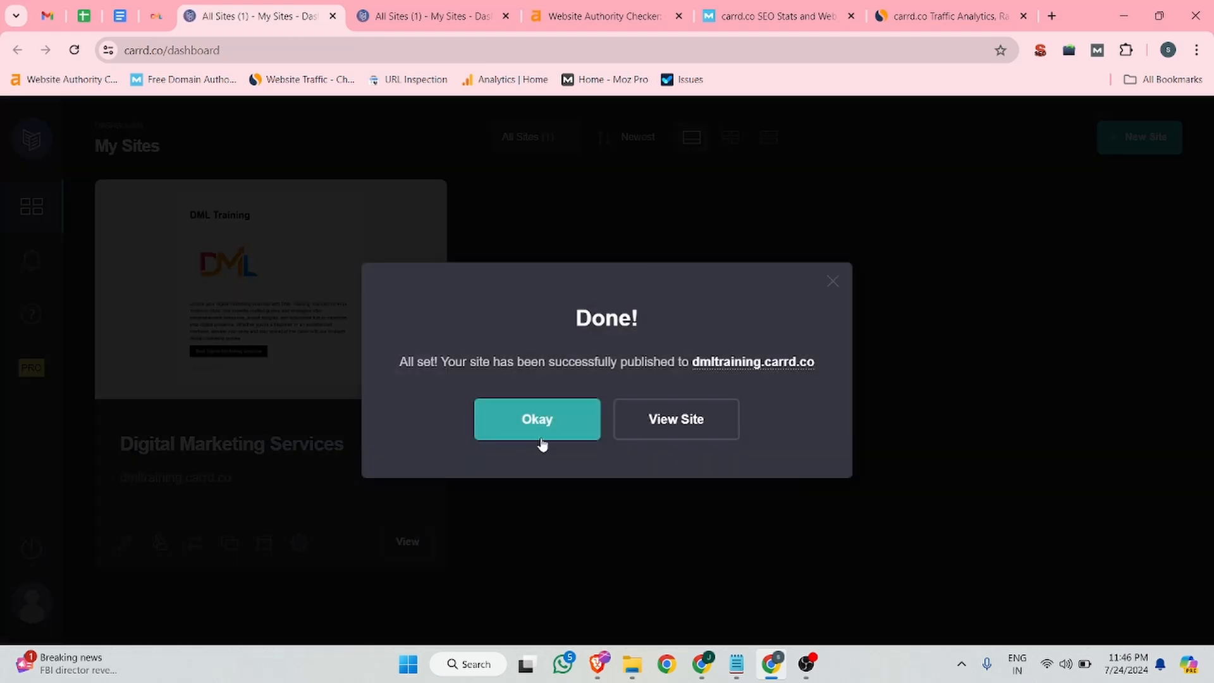
# Open the published site dmltraining.carrd.co and inspect the HTML link of the "Best Digital Marketing Services" button
pyautogui.click(784, 364)
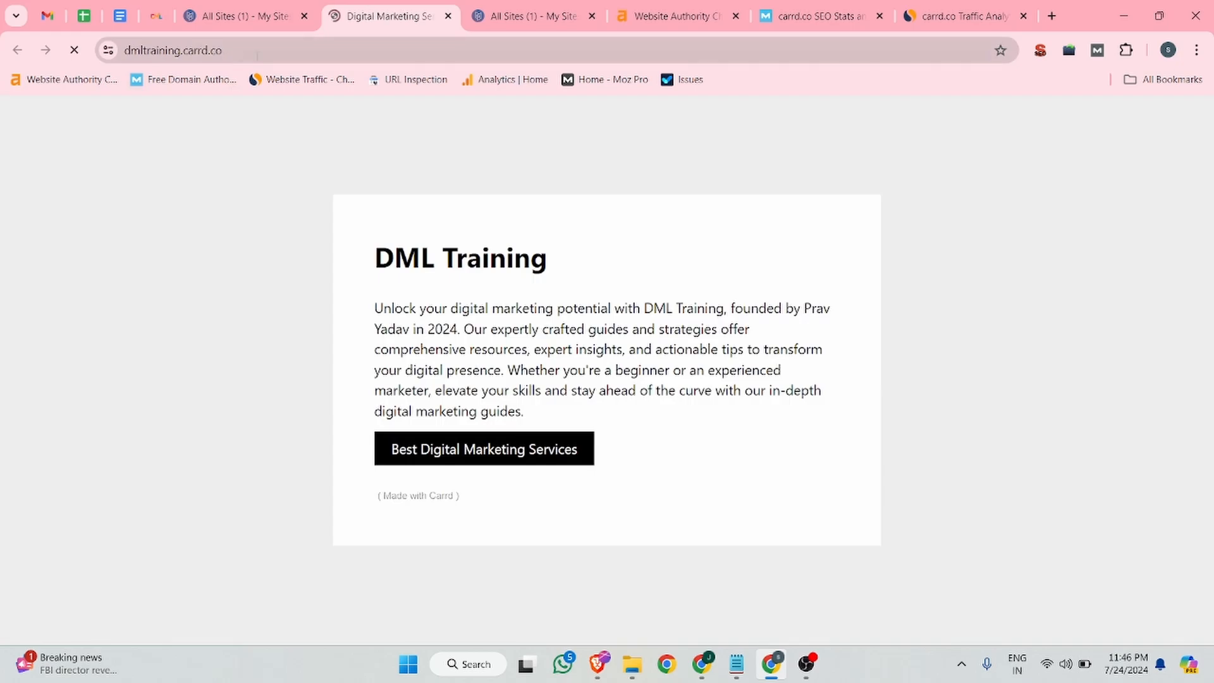
pyautogui.rightClick(449, 574)
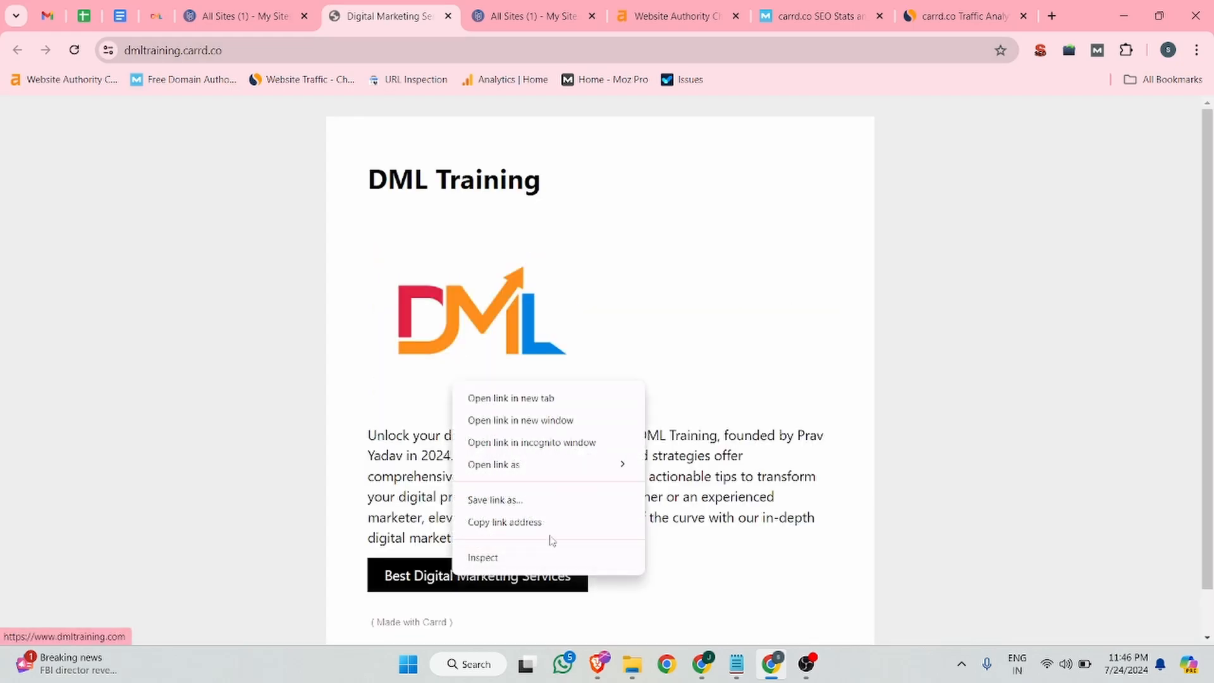
pyautogui.click(514, 556)
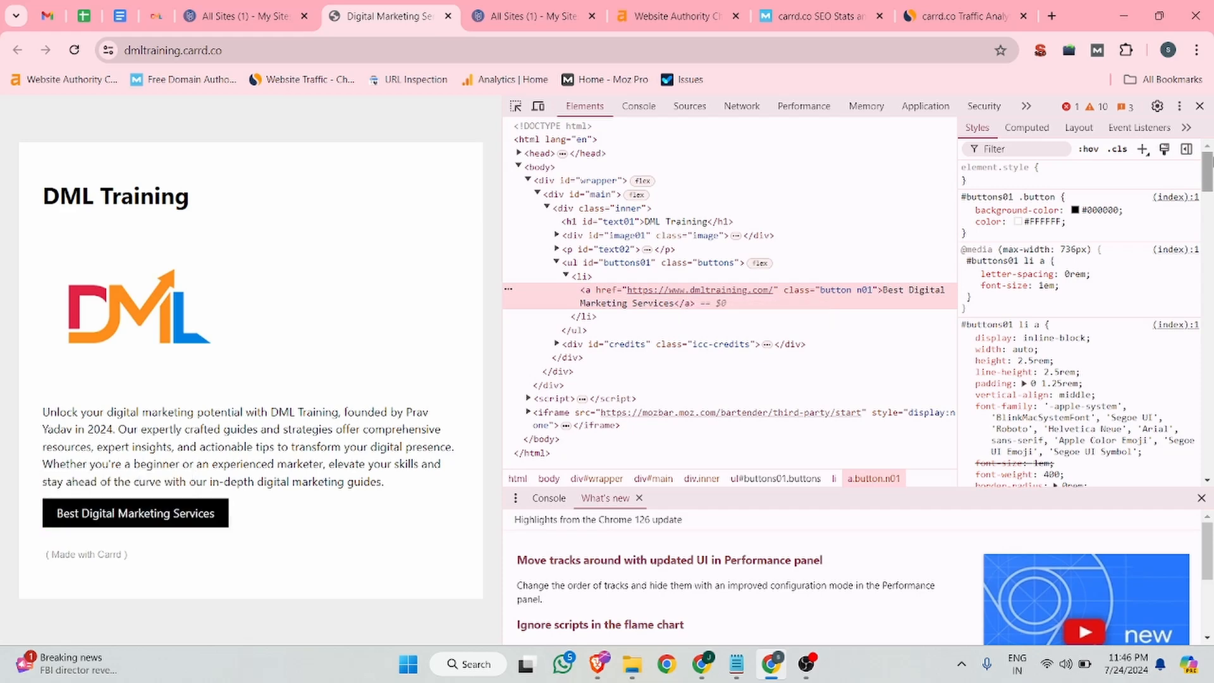
pyautogui.click(1198, 107)
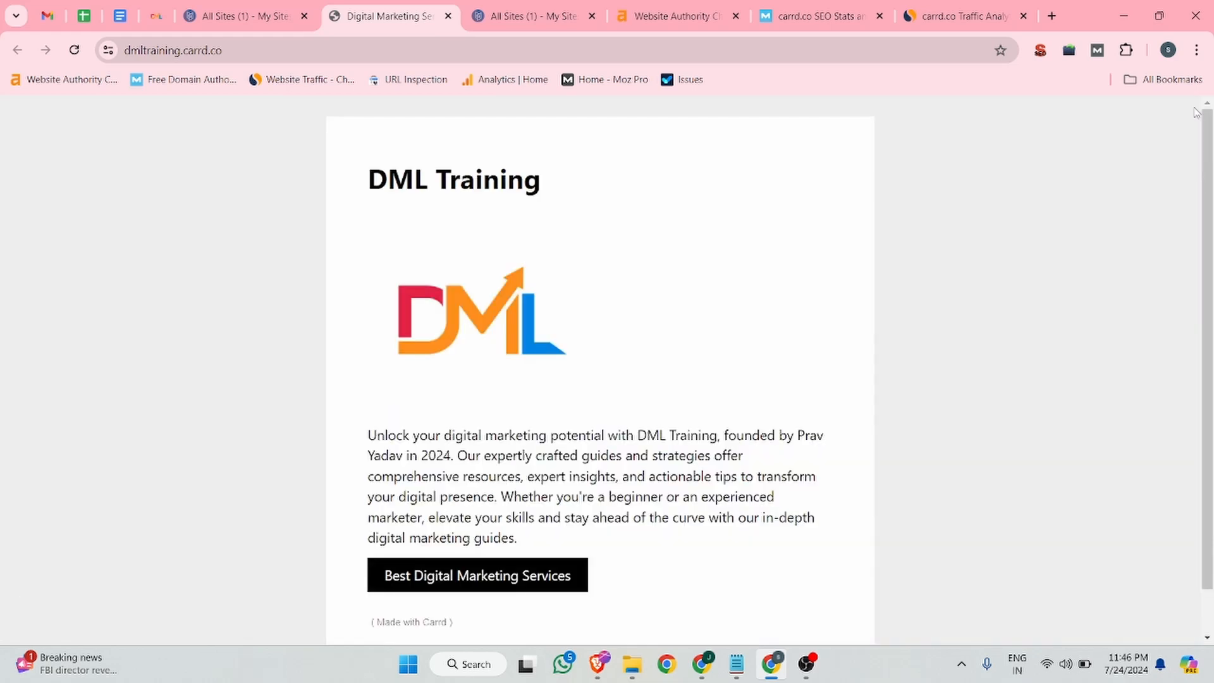